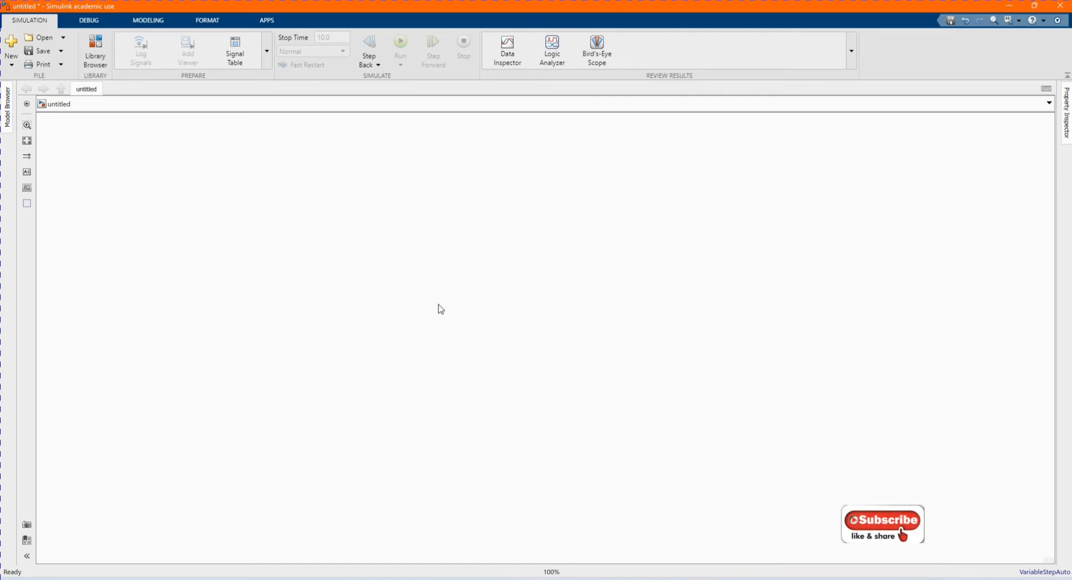
- Open the Library Browser and add the Fuzzy Logic Controller with Ruleviewer block to the untitled model
click(95, 51)
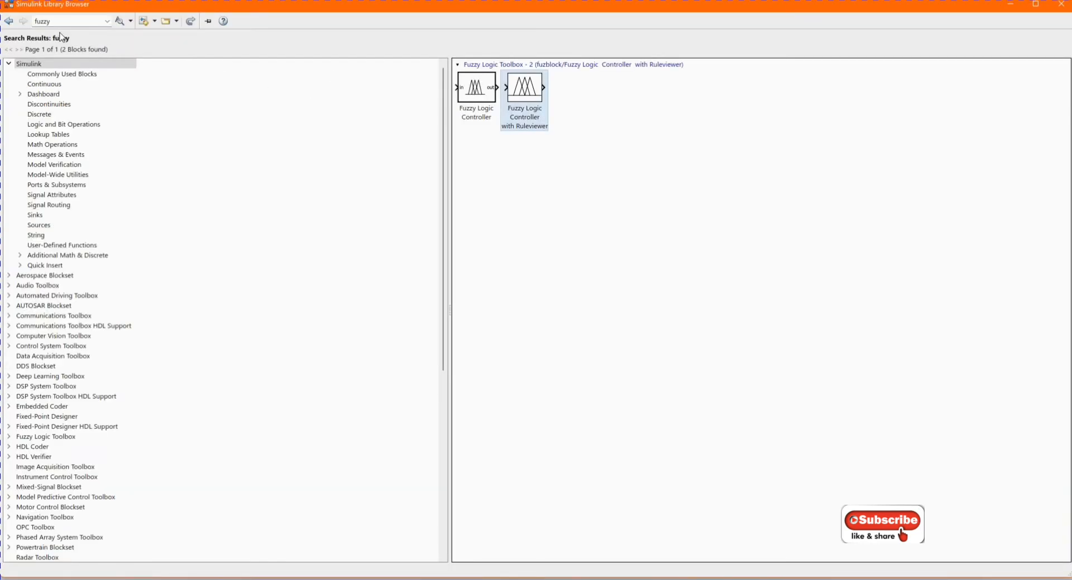
click(546, 99)
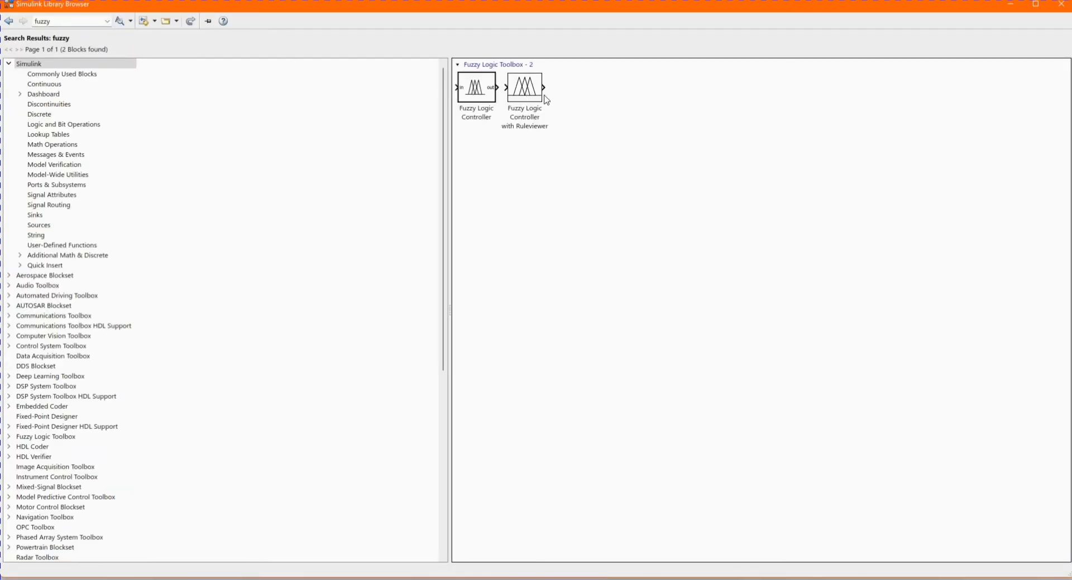
right_click(530, 94)
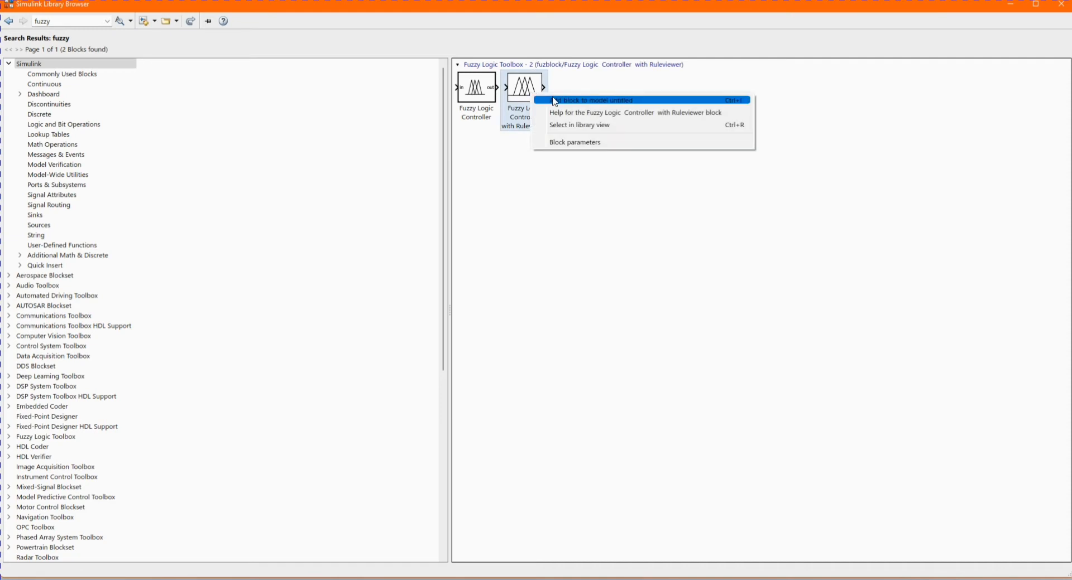
click(547, 100)
- Add the plain Fuzzy Logic Controller block to the untitled model and minimise the Library Browser
right_click(483, 87)
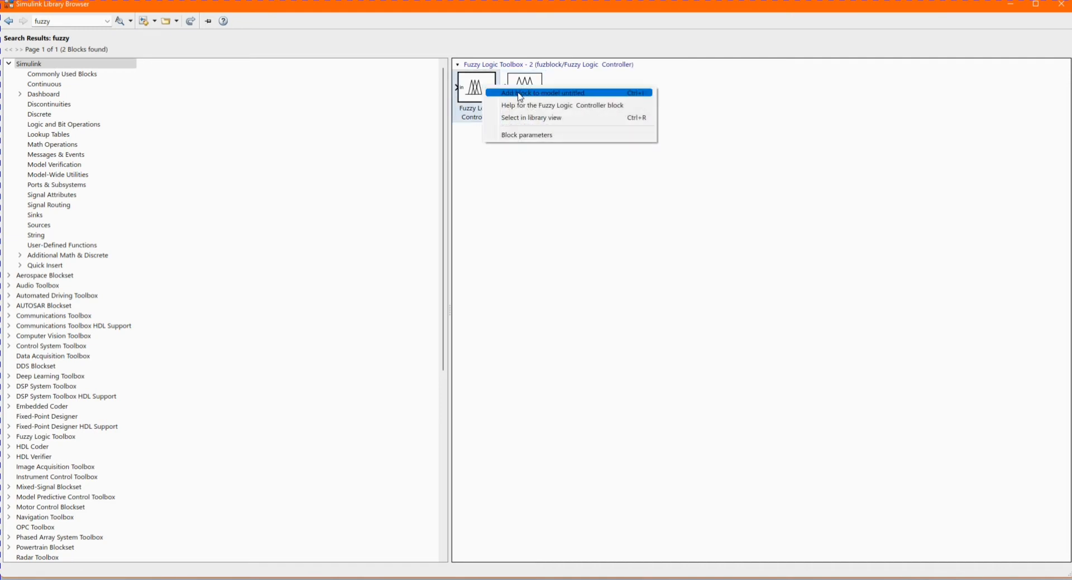
click(519, 94)
click(1011, 5)
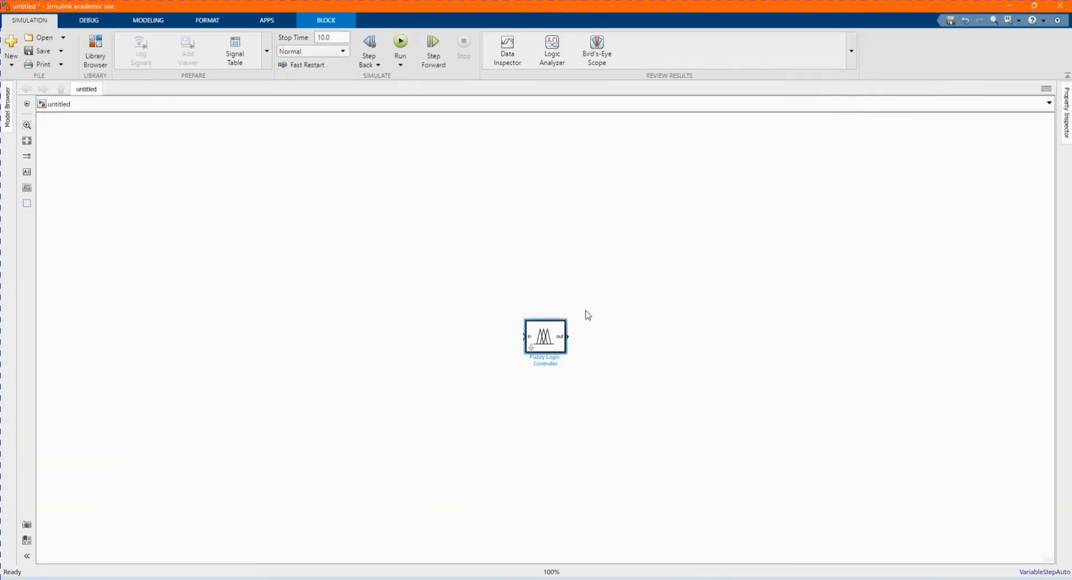
- Arrange the two fuzzy controller blocks side by side in the model canvas
drag(543, 332, 450, 340)
click(551, 335)
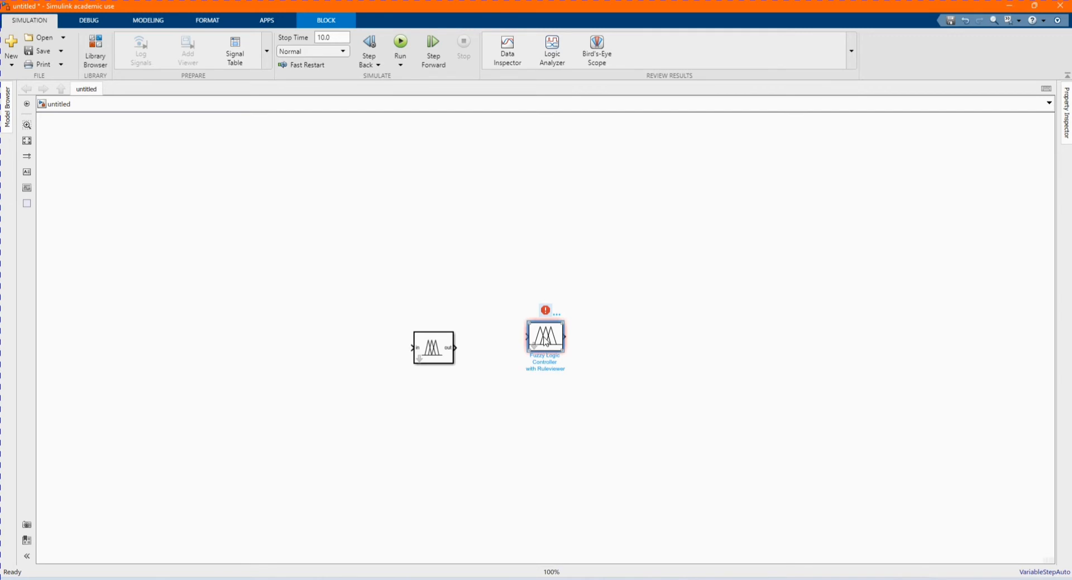
drag(545, 341, 536, 352)
click(651, 342)
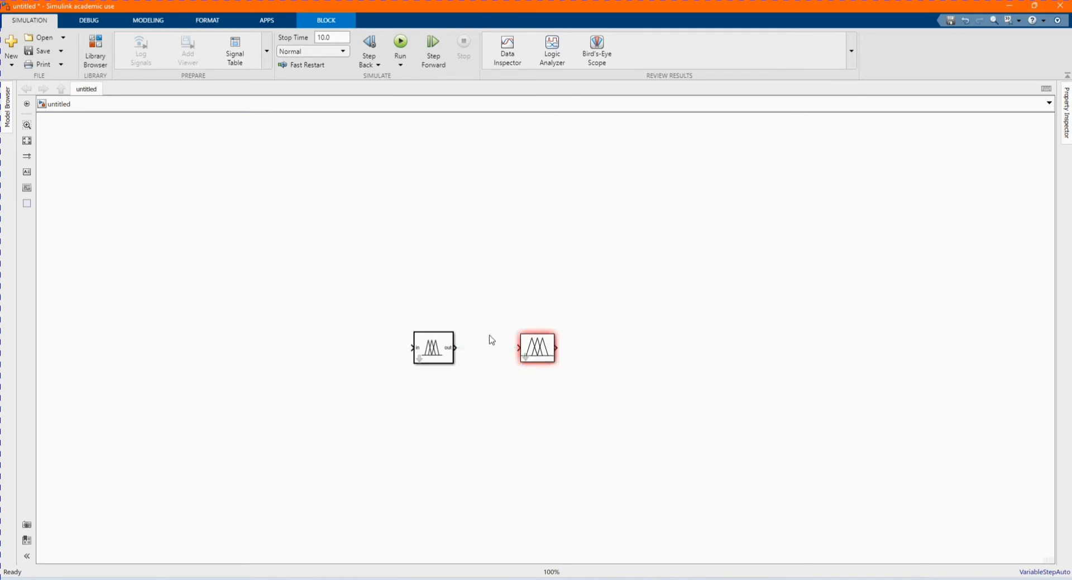
- Open the Fuzzy Logic Controller block's parameters, review the FIS name, and close the dialog with OK
click(438, 350)
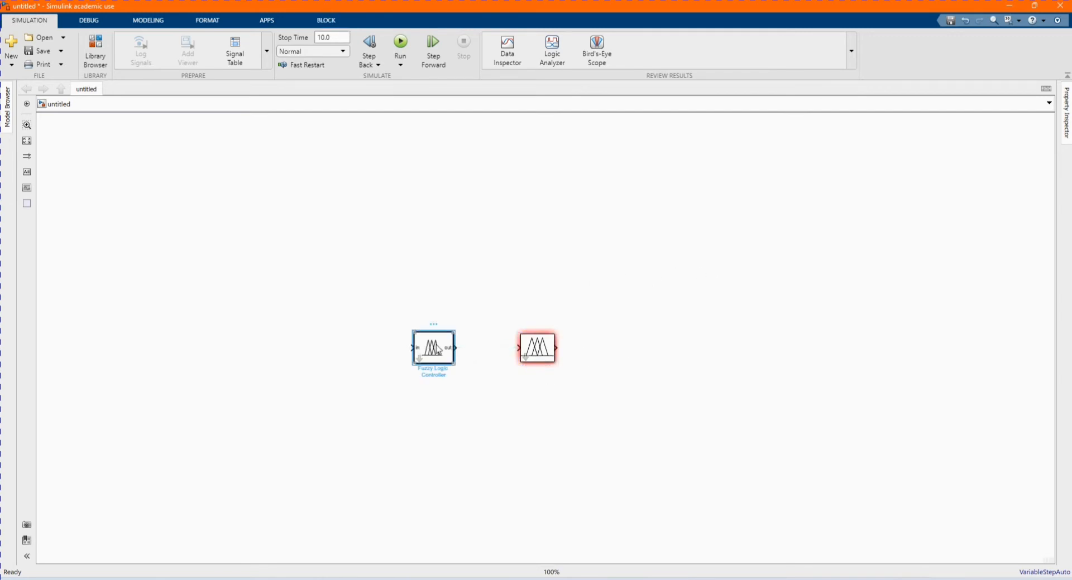
double_click(438, 350)
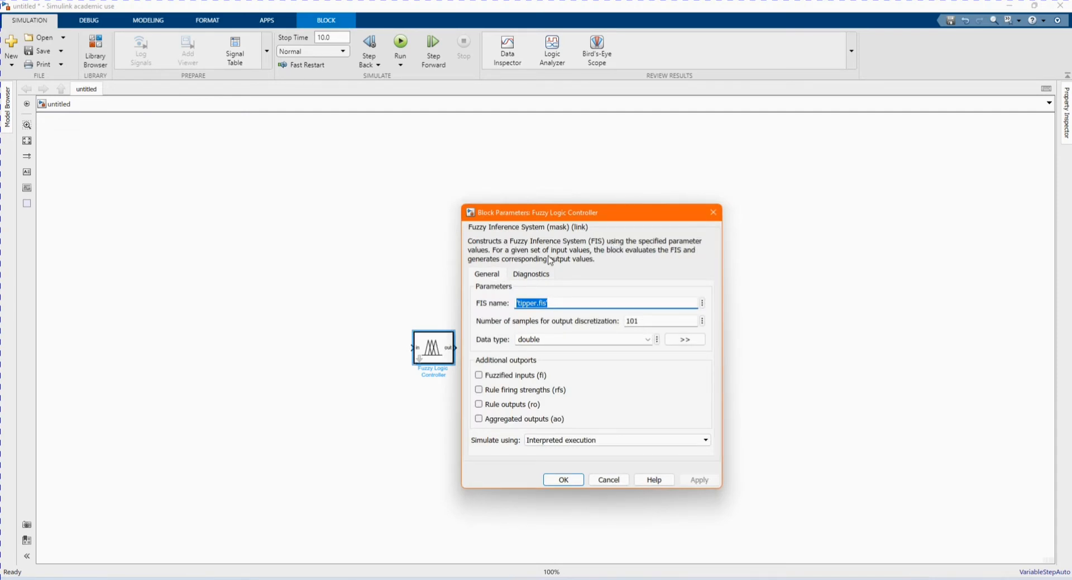
click(642, 266)
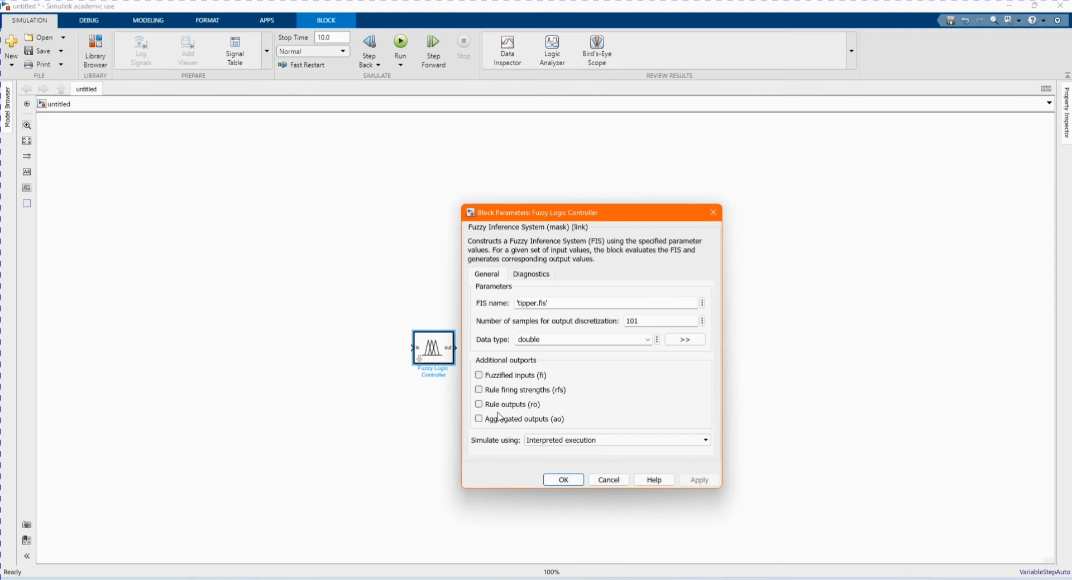
click(564, 480)
- Open the Fuzzy Logic Controller with Ruleviewer block's parameters and close the dialog with OK
click(535, 354)
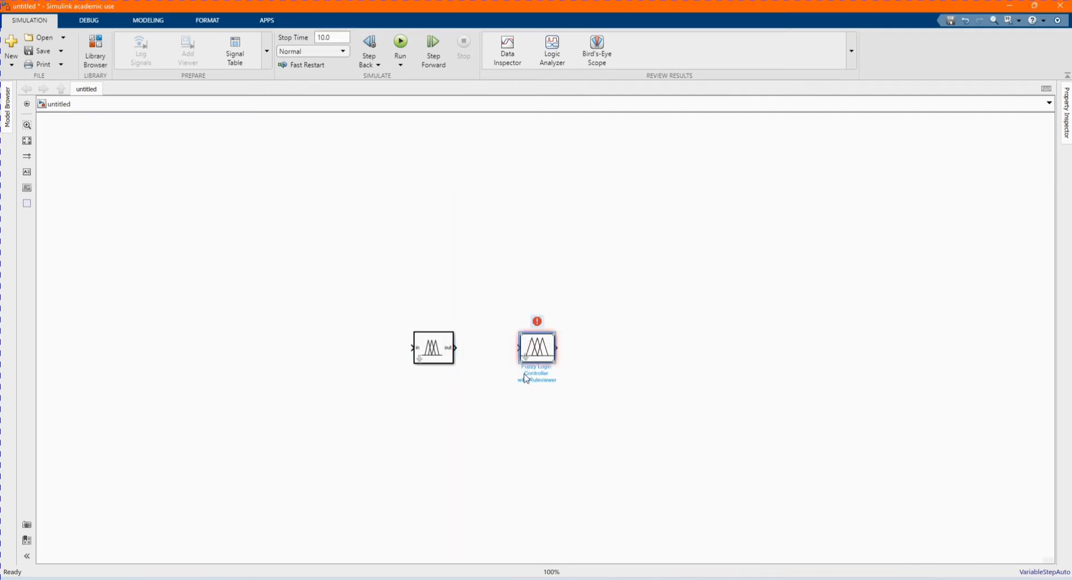
double_click(534, 351)
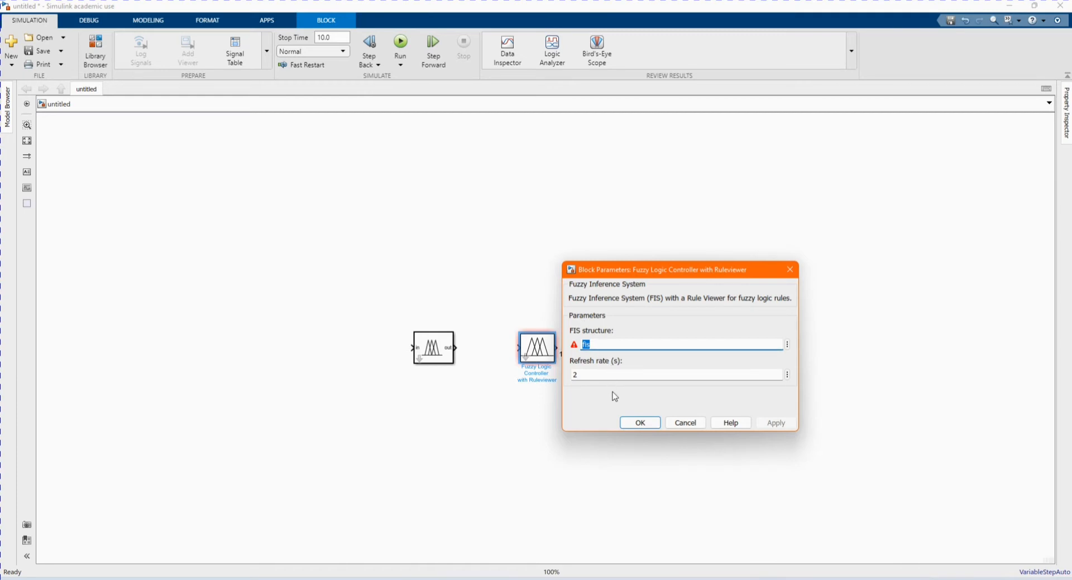
click(640, 423)
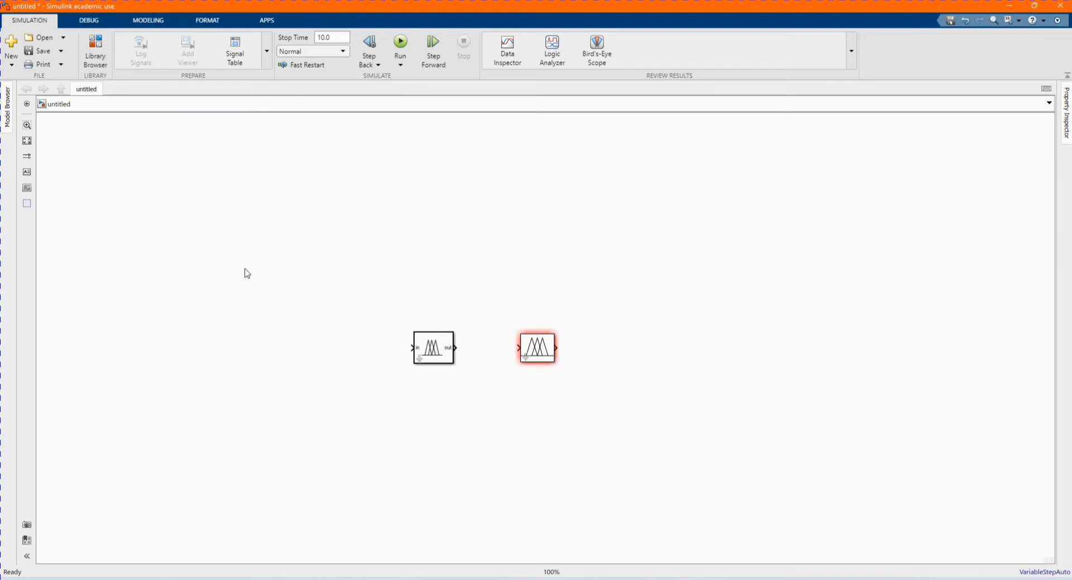
- Switch to the MATLAB window and run the fuzzy command to open the Fuzzy Logic Designer
click(540, 357)
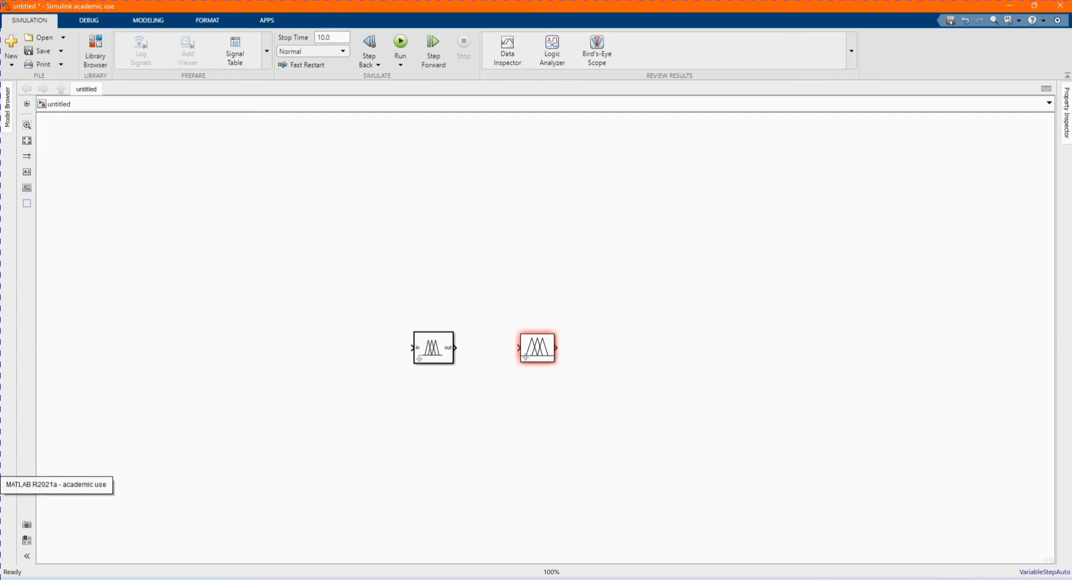
click(536, 579)
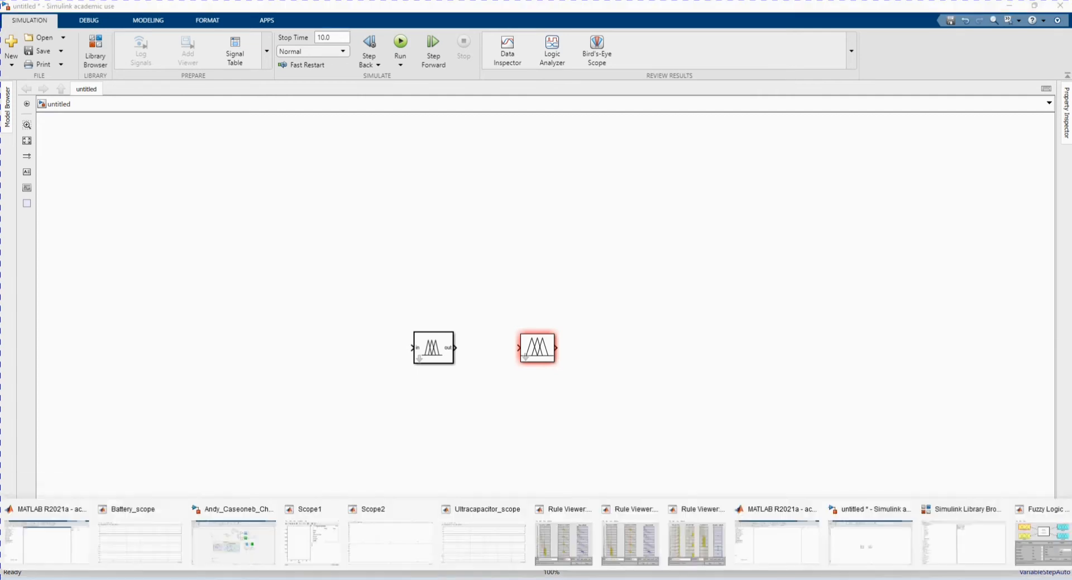
click(781, 550)
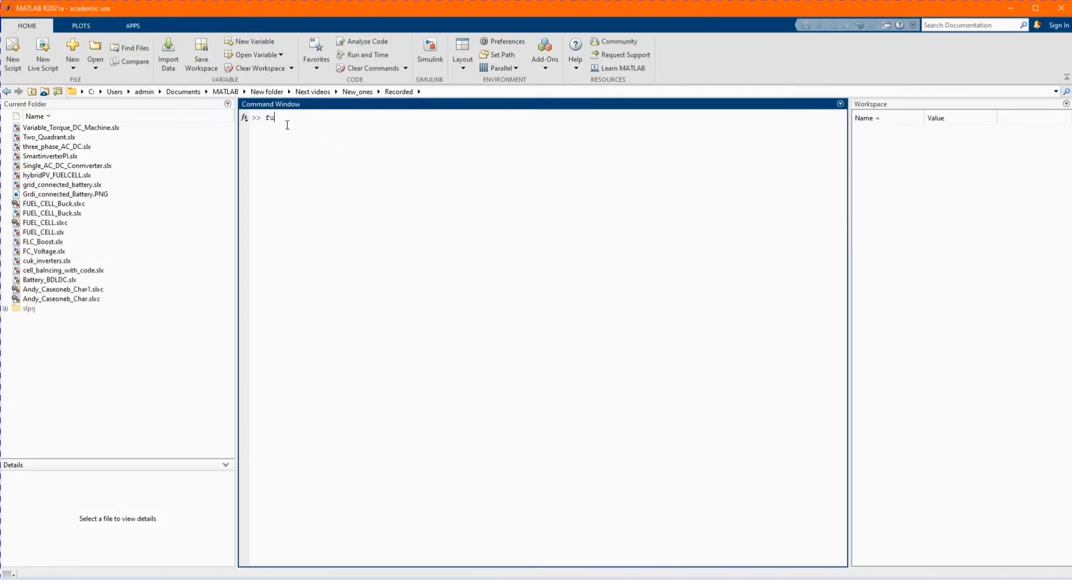
key(Return)
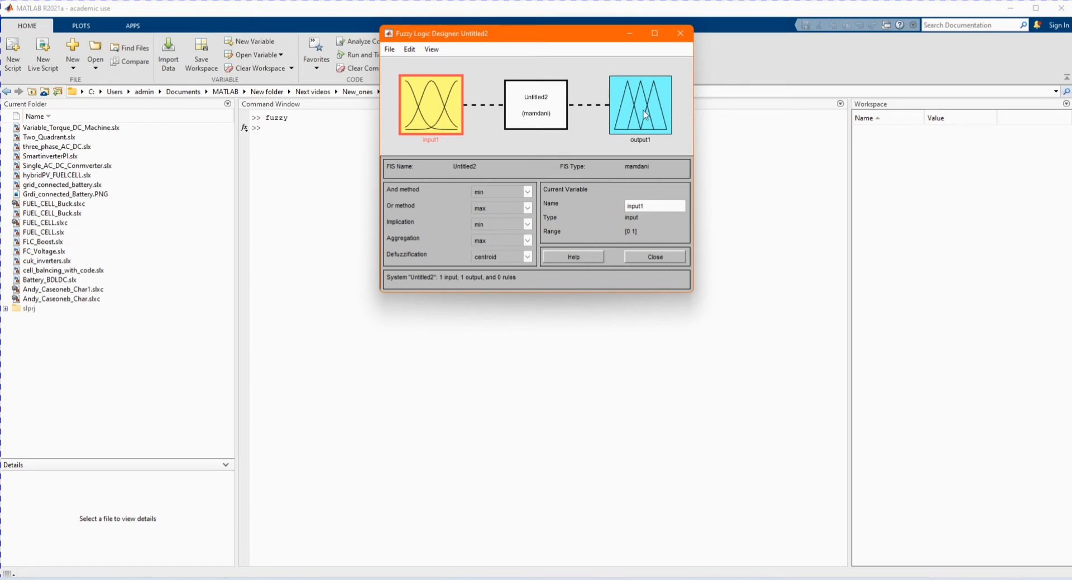
- Open the Rule Editor from the mamdani system block, check its View menu, and close it
click(640, 127)
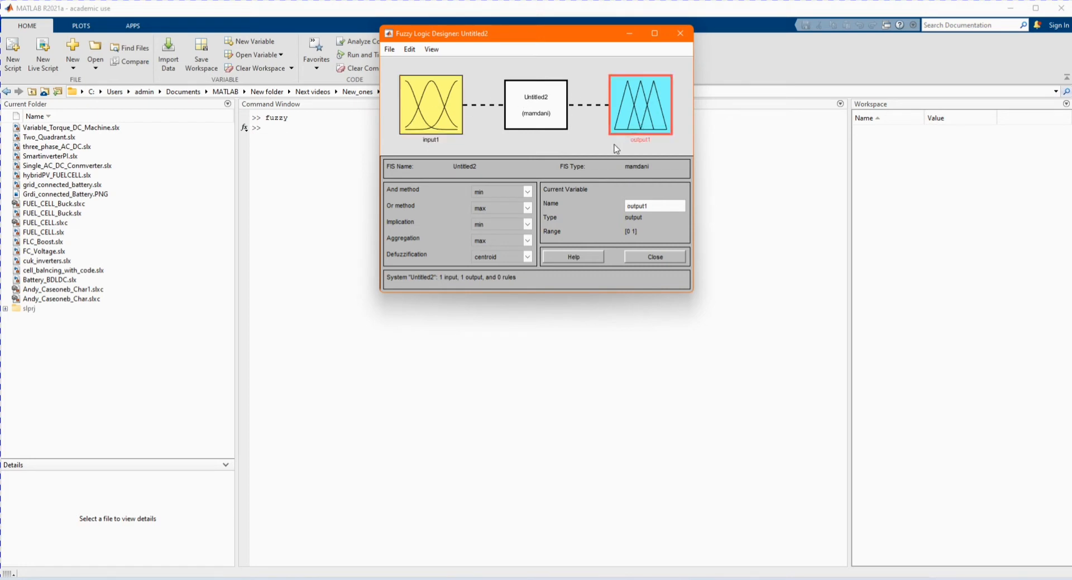
double_click(540, 108)
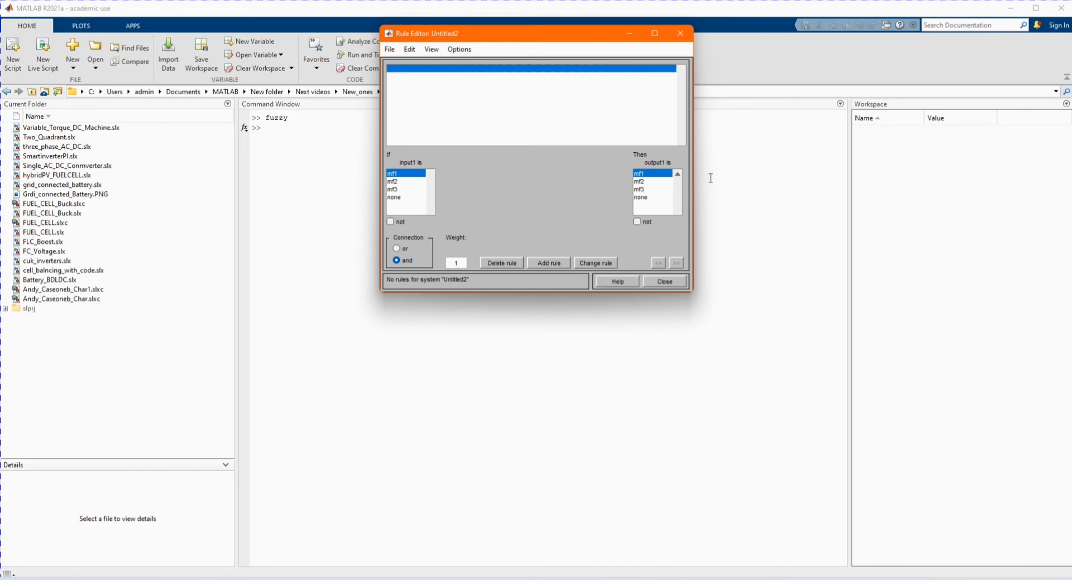
click(432, 49)
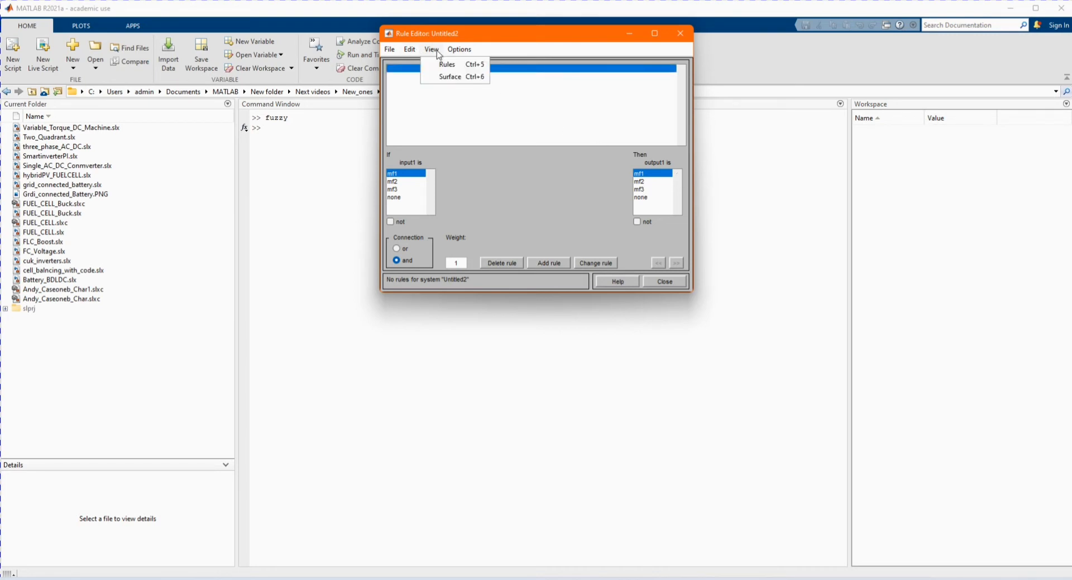
click(680, 36)
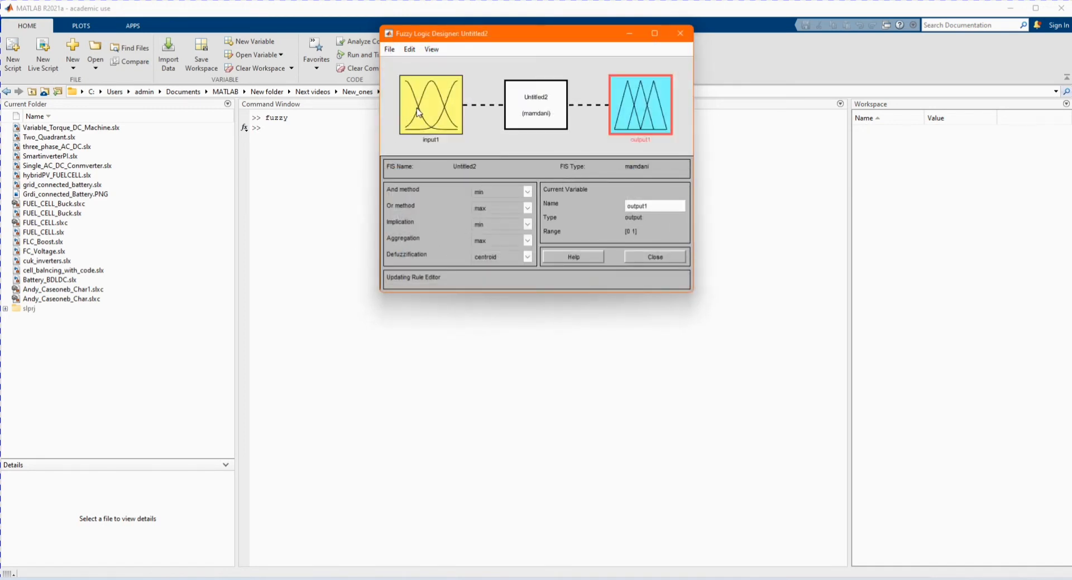
click(418, 112)
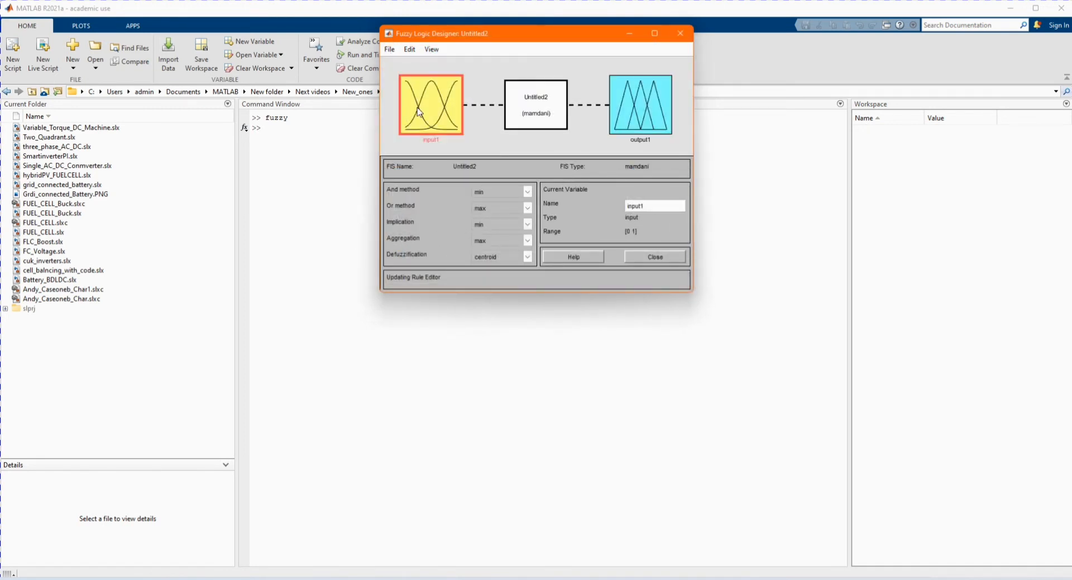
click(409, 50)
mouse_move(431, 77)
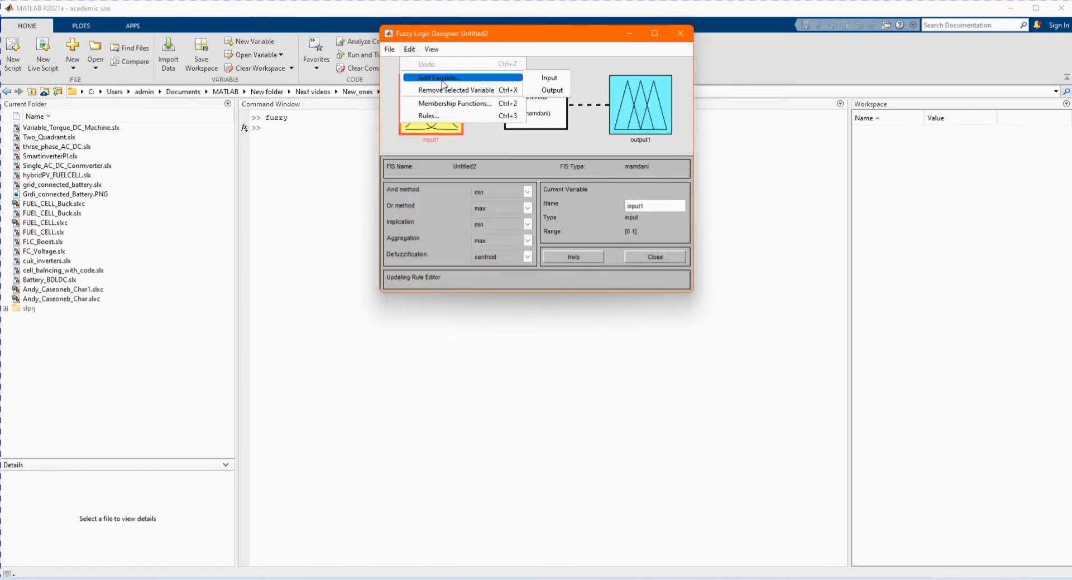
click(548, 82)
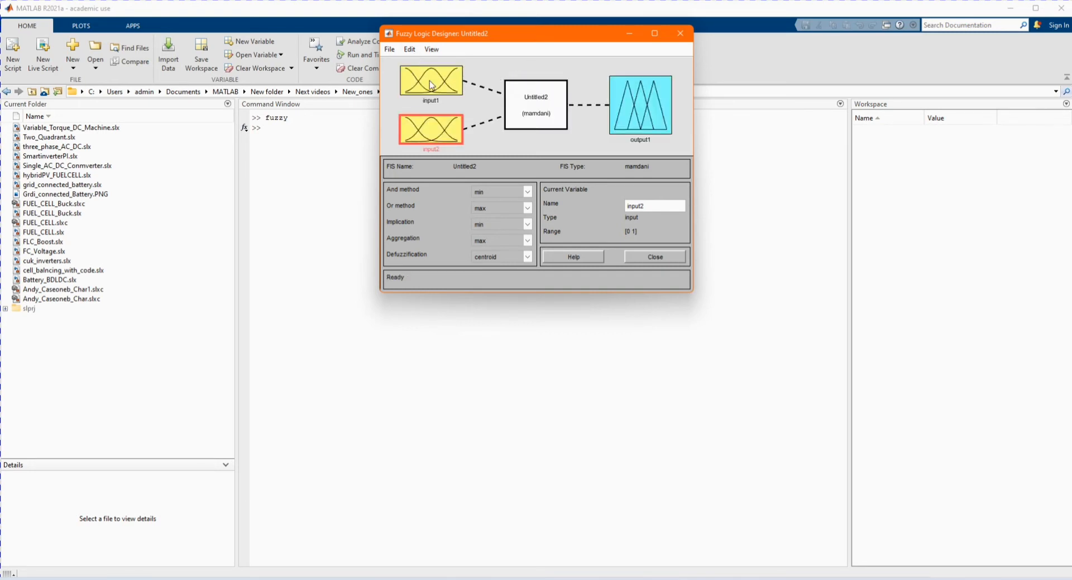
click(507, 148)
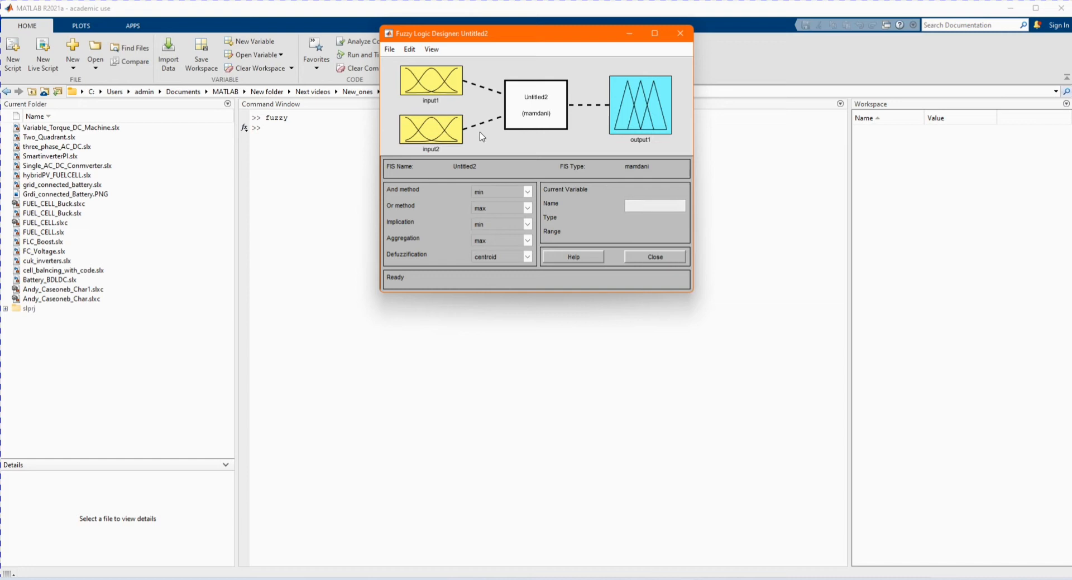
click(450, 132)
key(Delete)
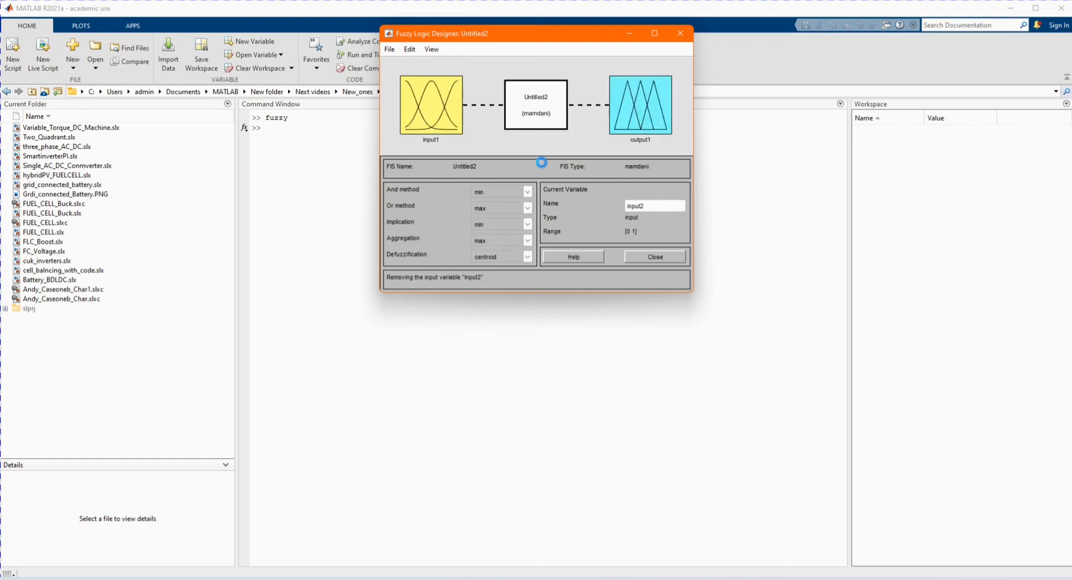
- Add a second input variable to the fuzzy inference system
click(409, 49)
mouse_move(436, 84)
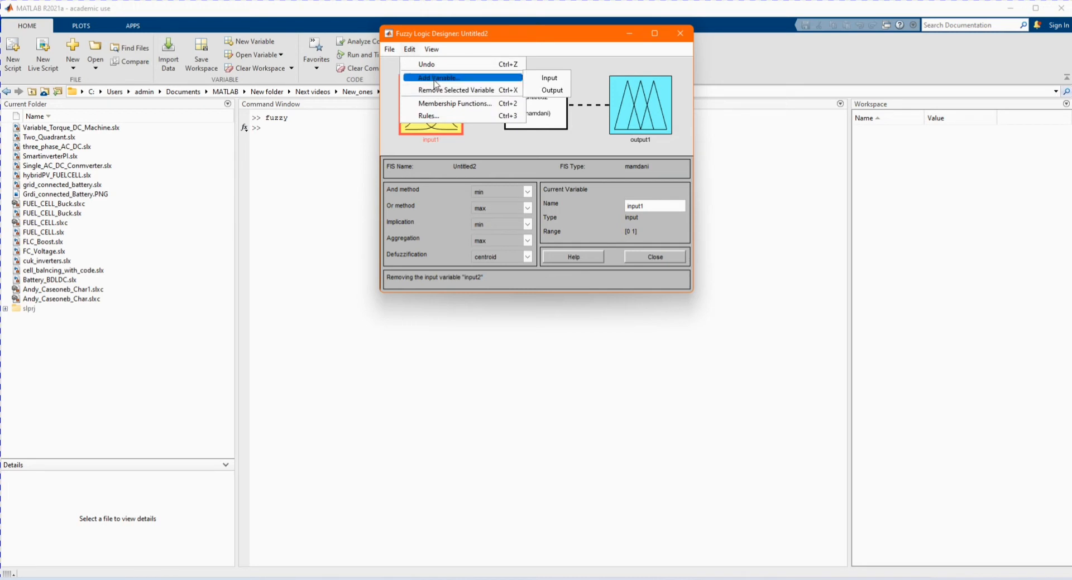
click(549, 78)
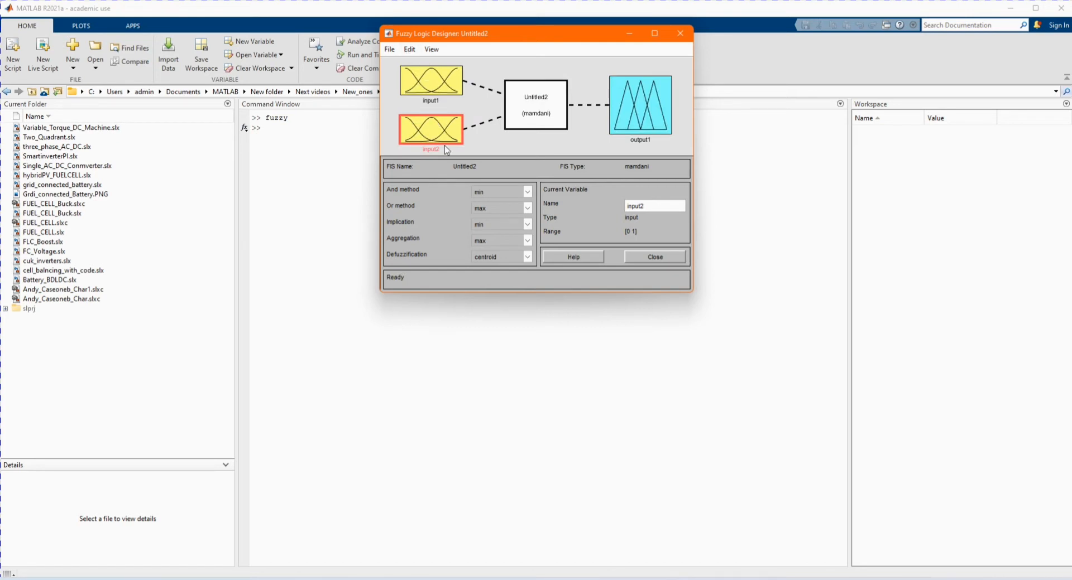
- Add two more output variables to the fuzzy inference system, giving three outputs in total
click(630, 109)
click(416, 49)
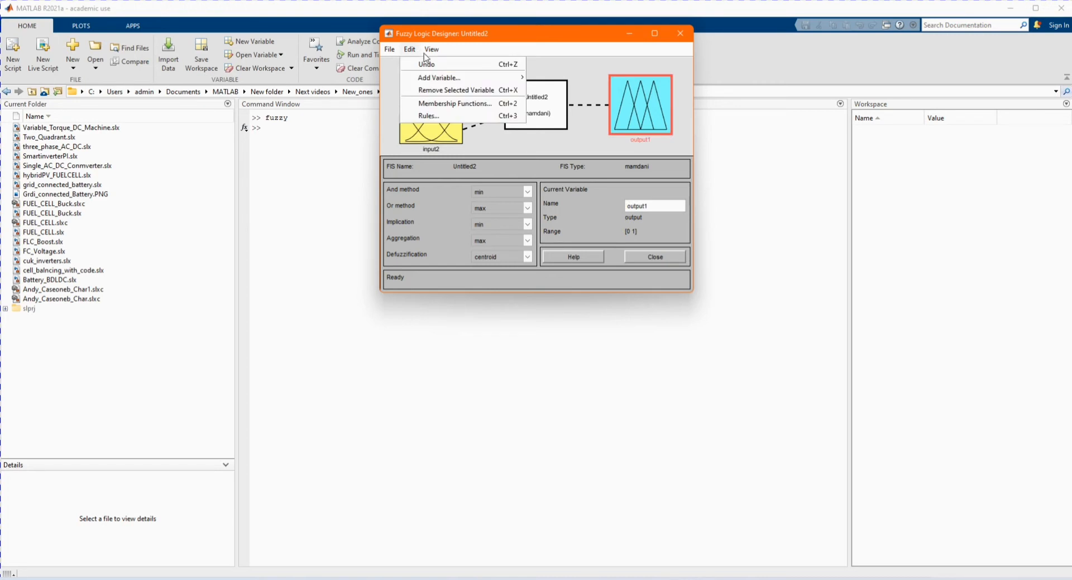
mouse_move(472, 78)
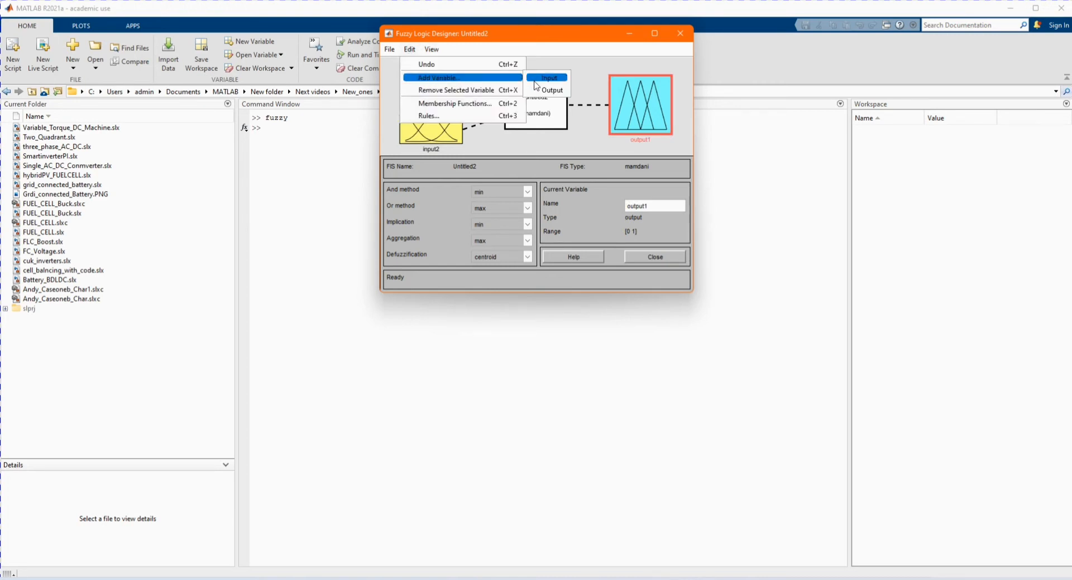
click(550, 89)
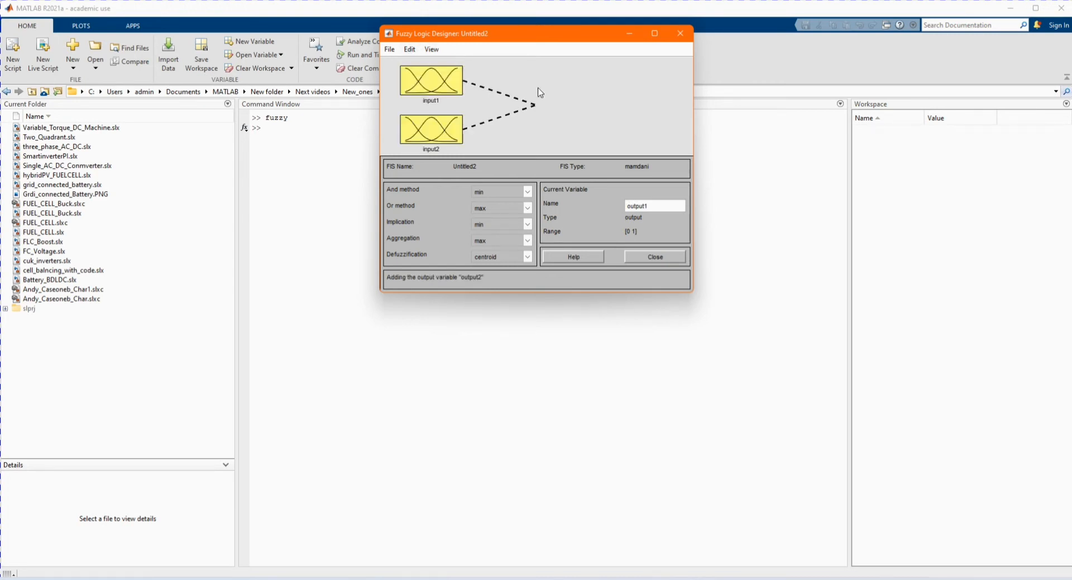
click(410, 49)
mouse_move(494, 82)
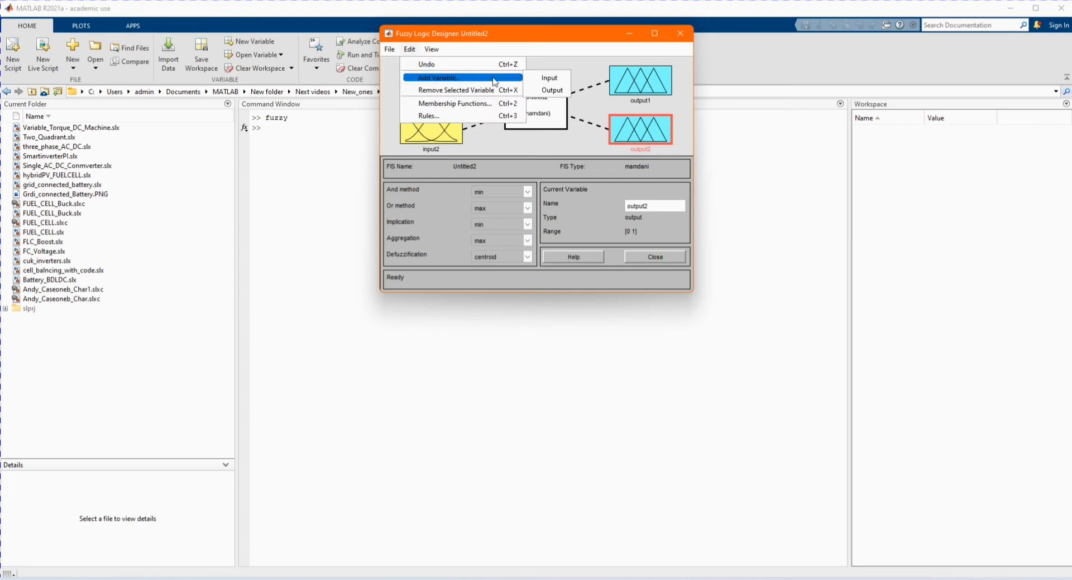
click(549, 90)
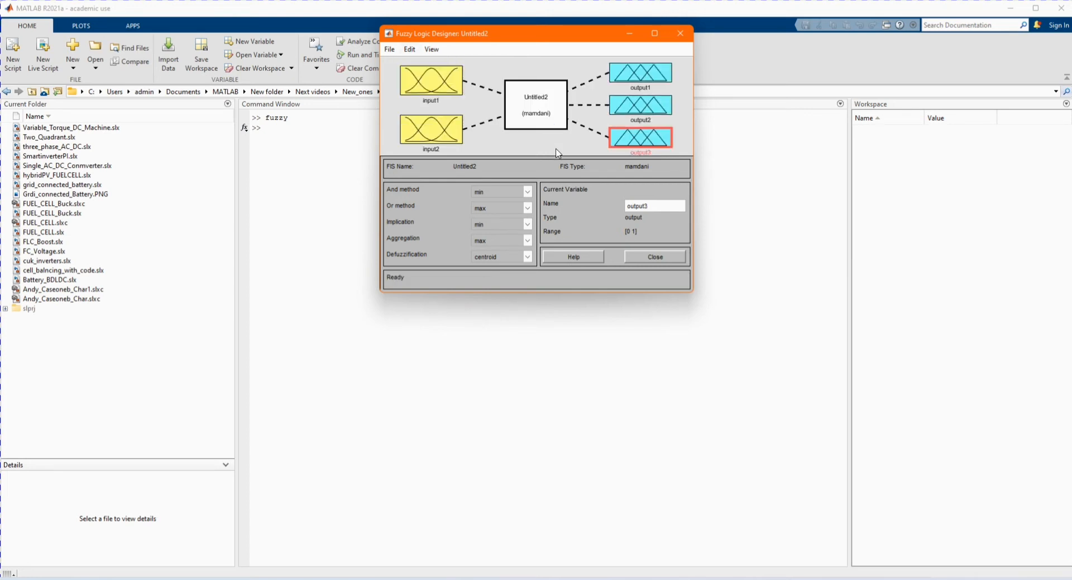
click(556, 153)
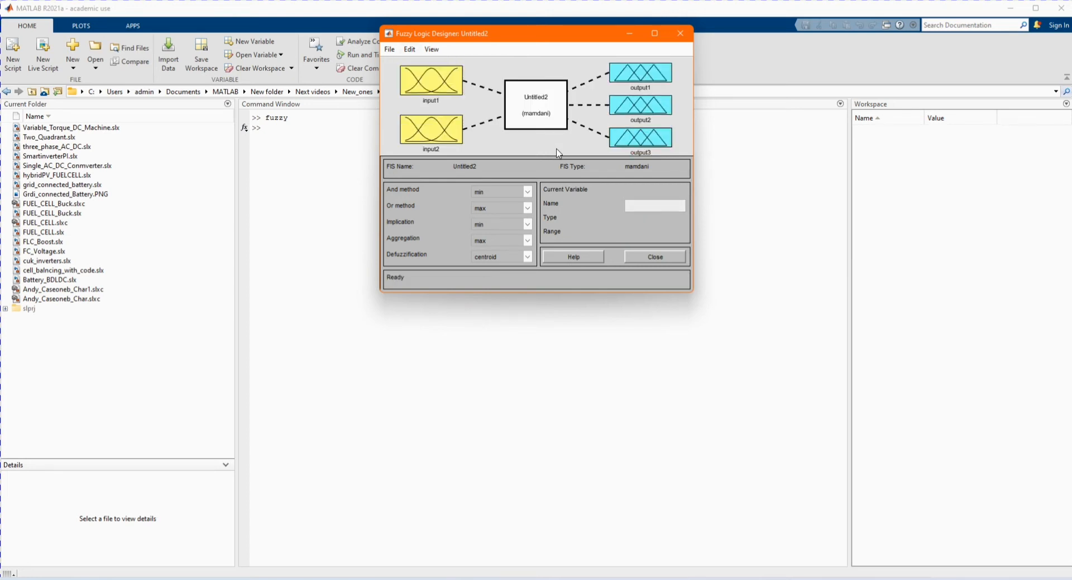
click(645, 139)
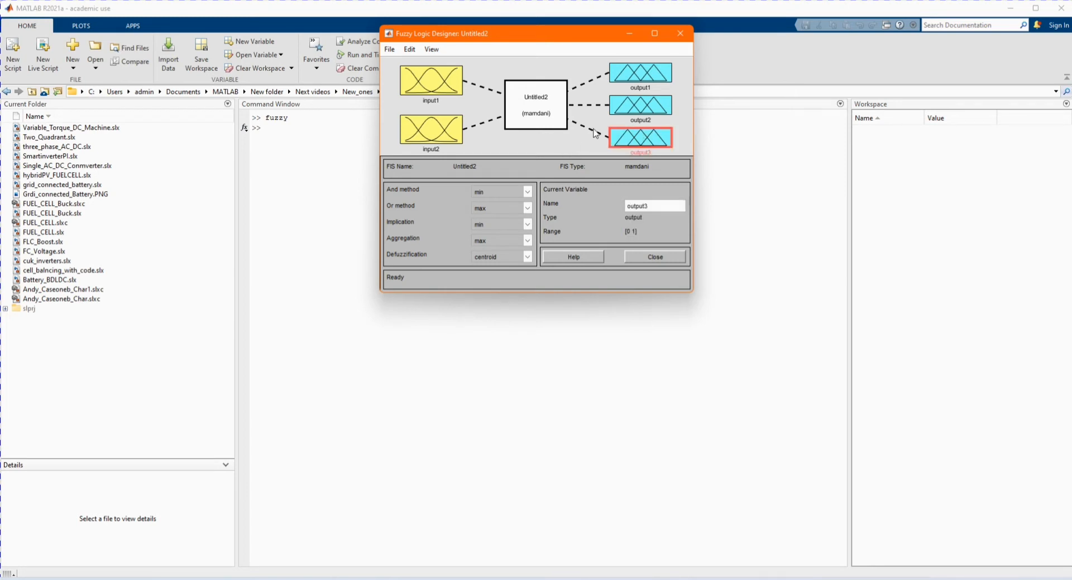
- Remove the third and second output variables, leaving a single output in the fuzzy inference system
key(Delete)
click(643, 126)
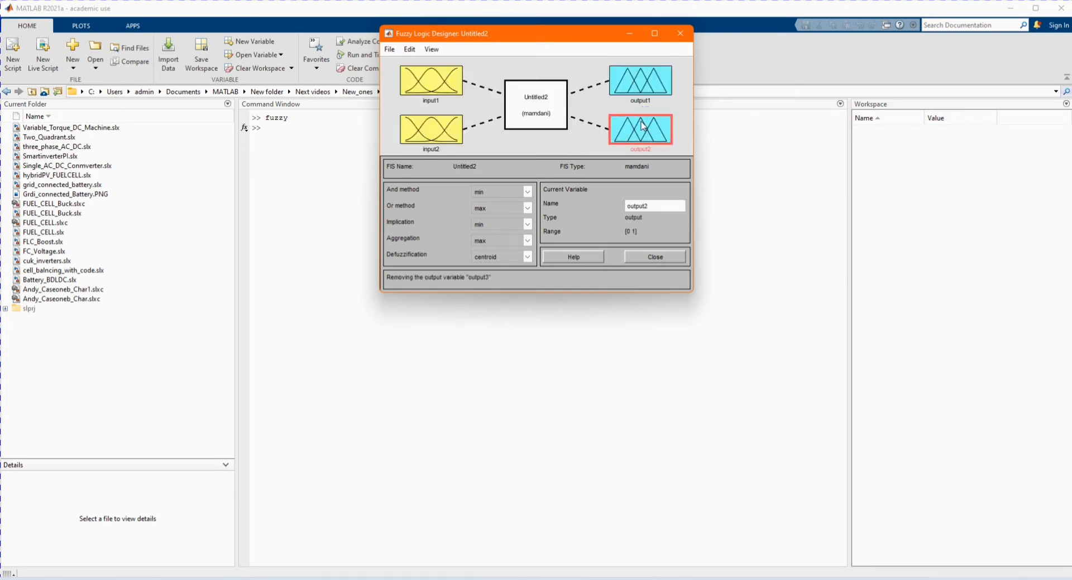
key(Delete)
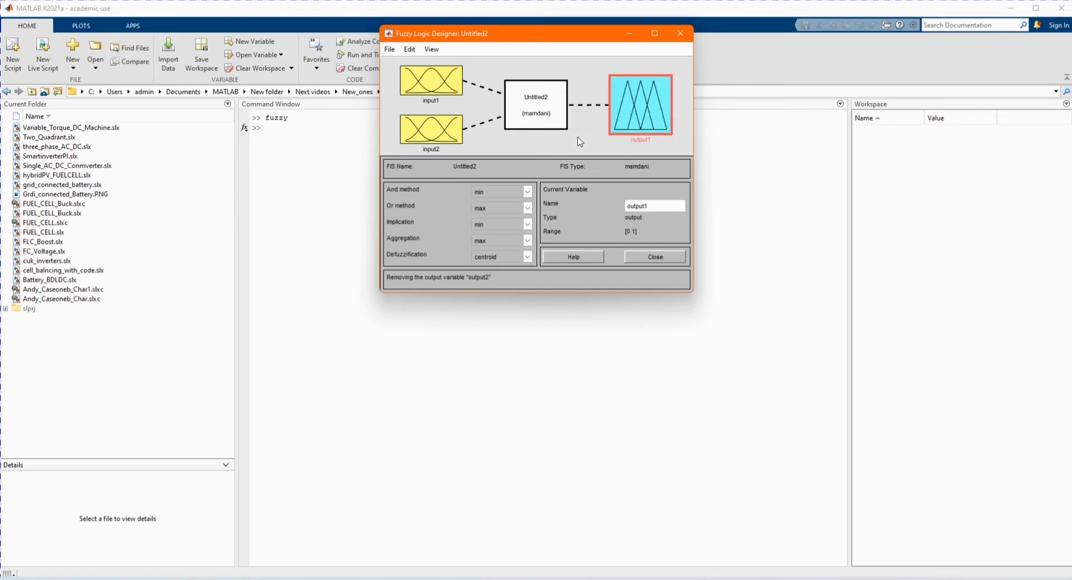
- Rename the first input variable to Lab
click(434, 81)
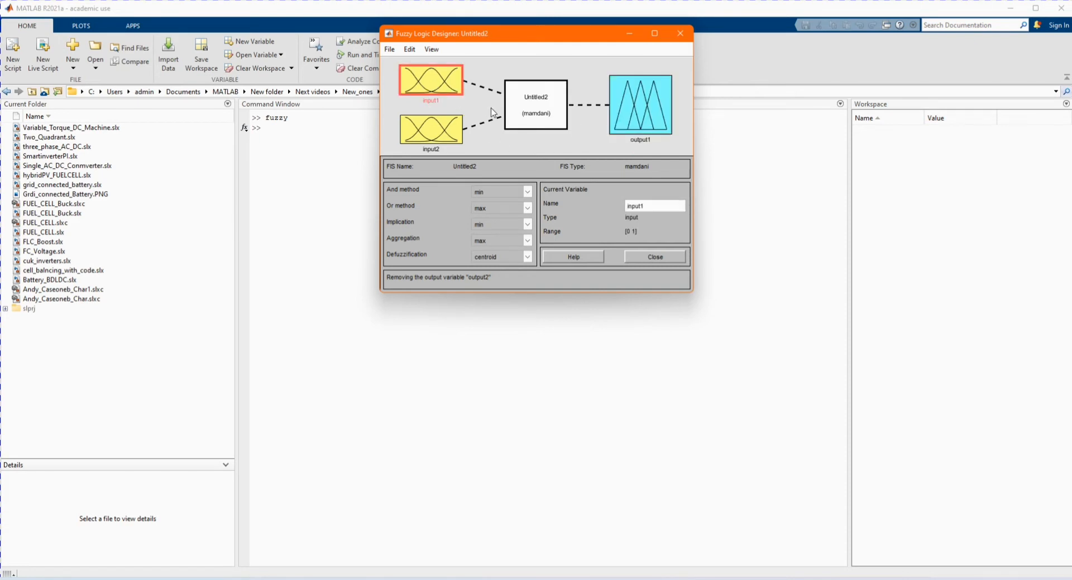
drag(616, 200, 545, 175)
text(Lab)
key(Return)
- Rename the second input variable to Lib
click(444, 132)
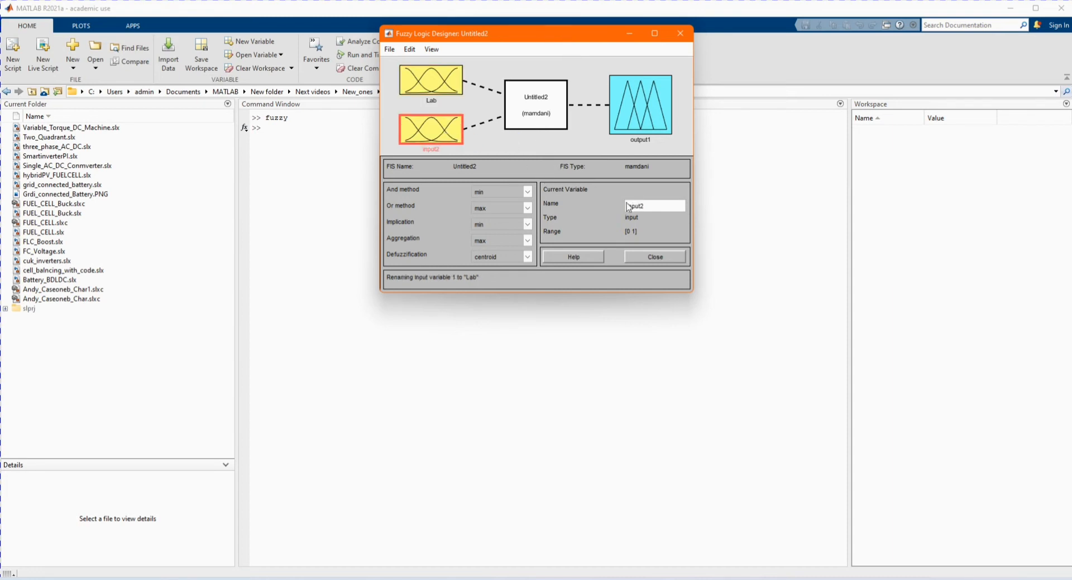
double_click(651, 210)
key(Caps_Lock)
text(L)
key(Caps_Lock)
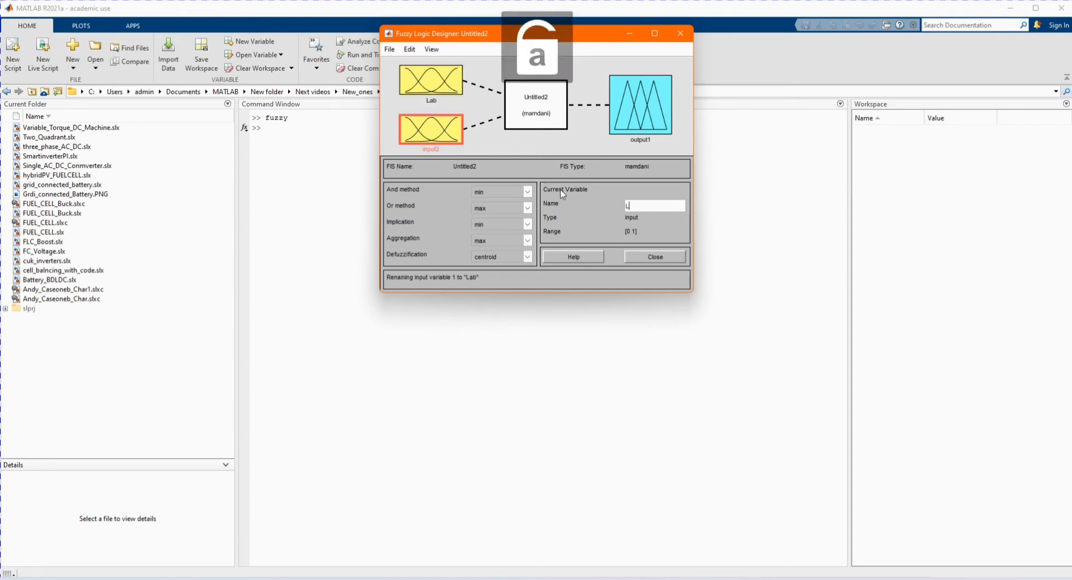
text(ib)
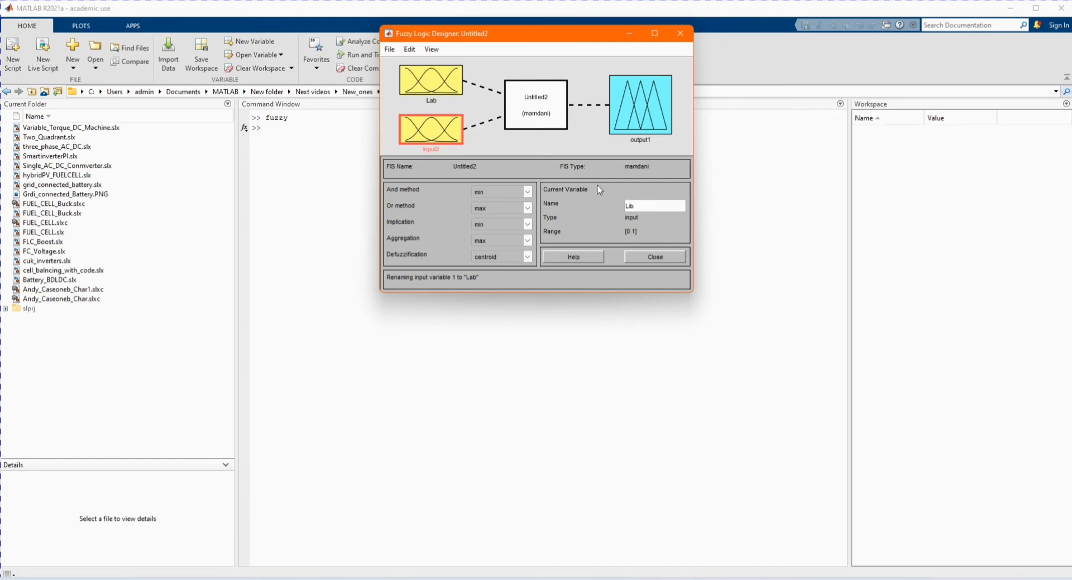
- Rename the output variable to K
click(641, 119)
double_click(665, 205)
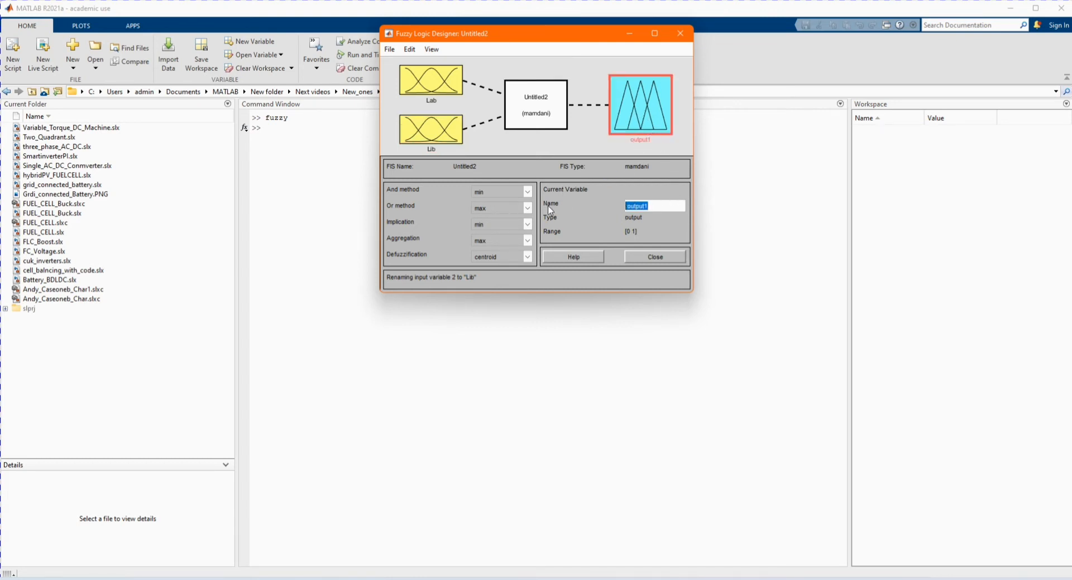
key(Caps_Lock)
text(D)
key(Caps_Lock)
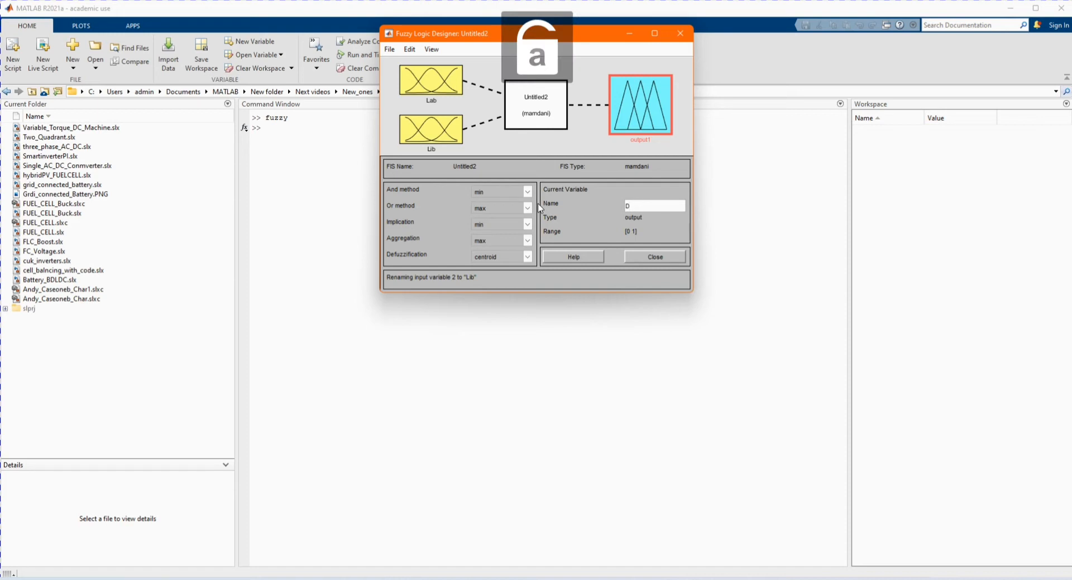
key(Caps_Lock)
text(K)
key(Caps_Lock)
key(Return)
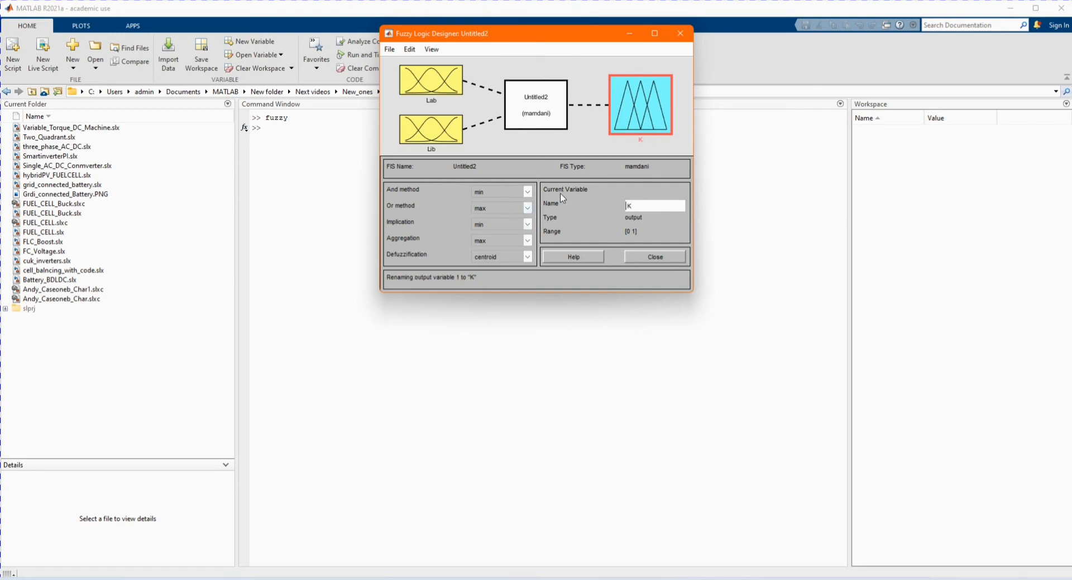
- Open the membership function editor for input Lab and remove all of its membership functions
double_click(427, 79)
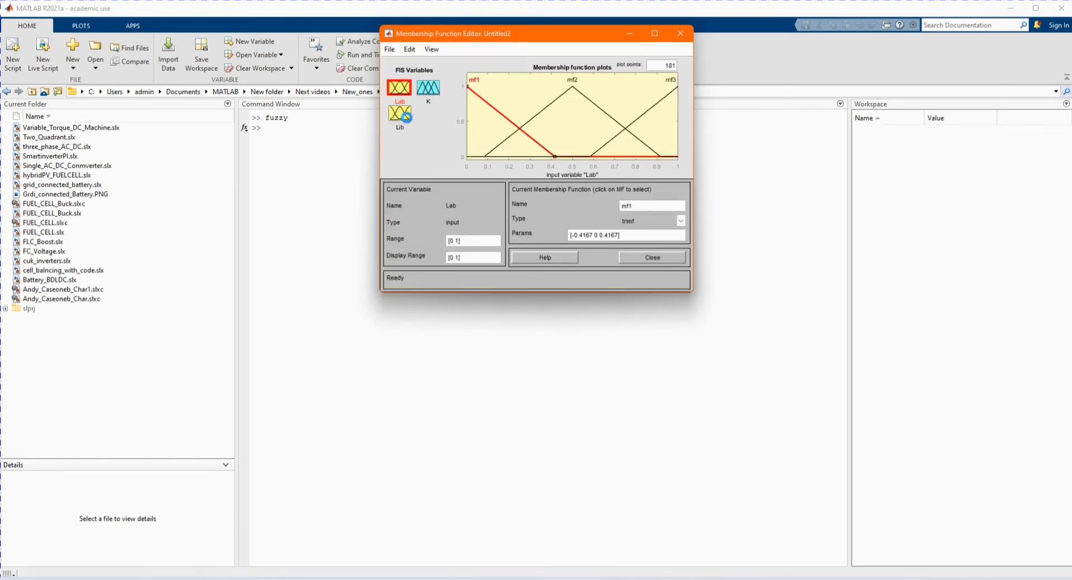
click(401, 114)
click(400, 88)
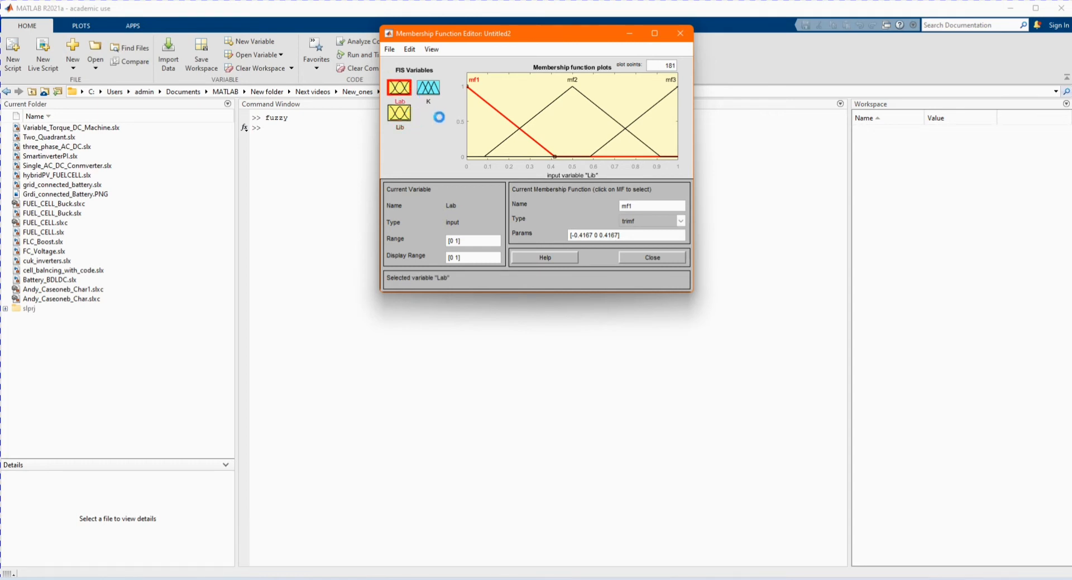
click(416, 50)
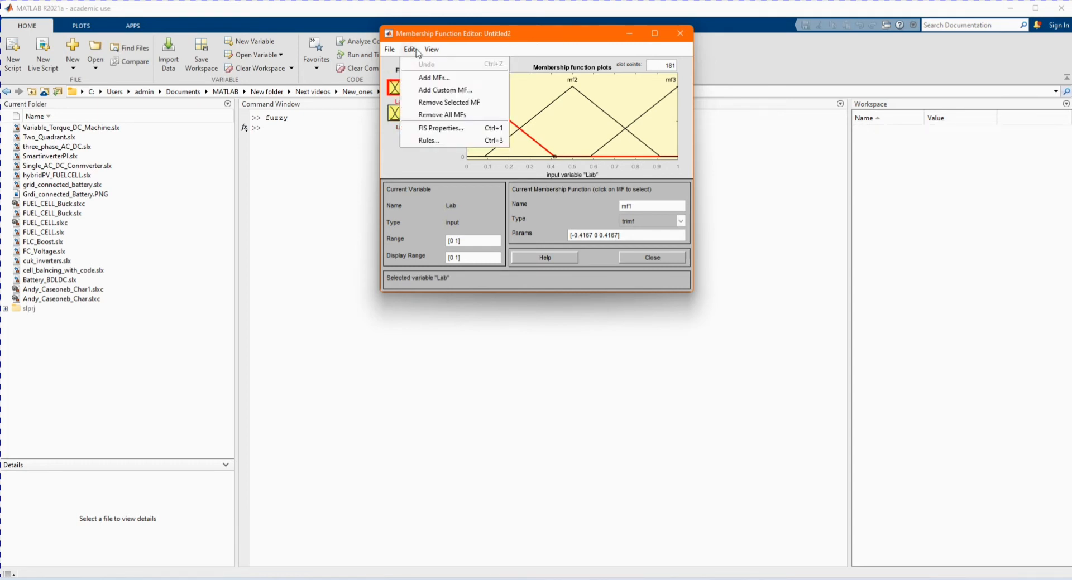
click(432, 117)
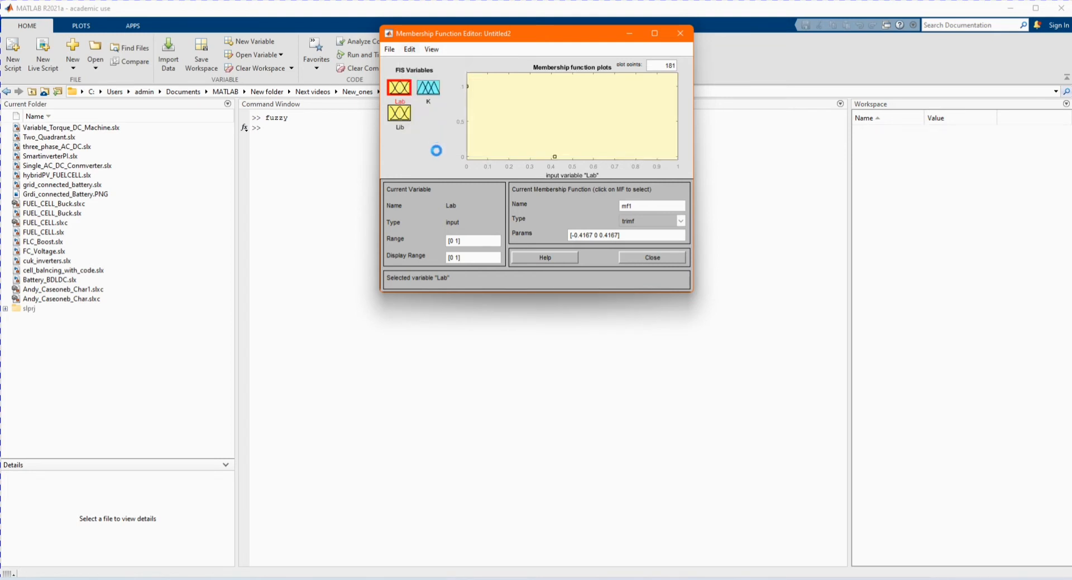
- Add seven trimf membership functions to the Lab input
click(409, 51)
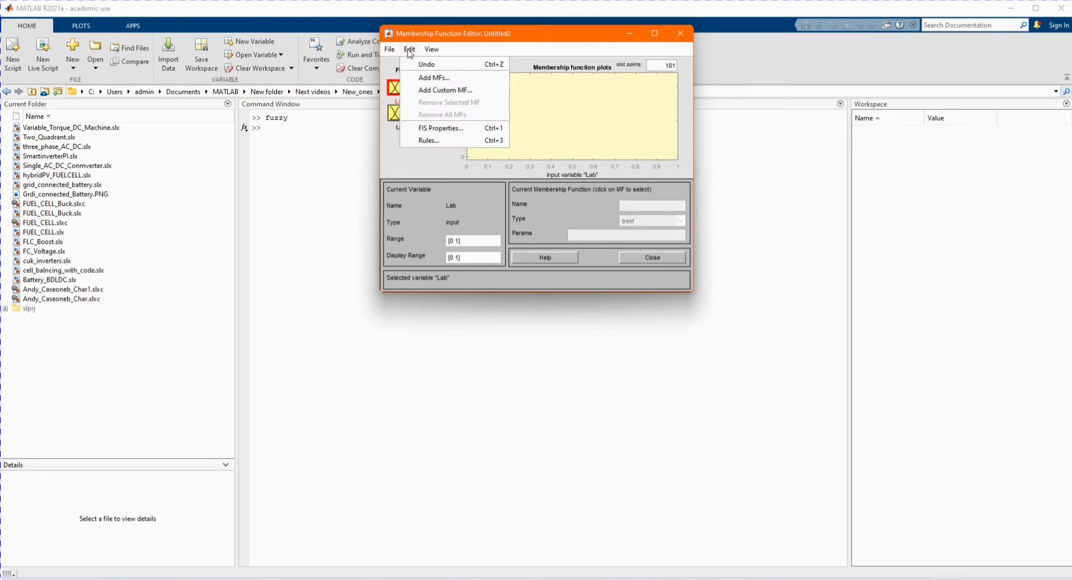
click(430, 78)
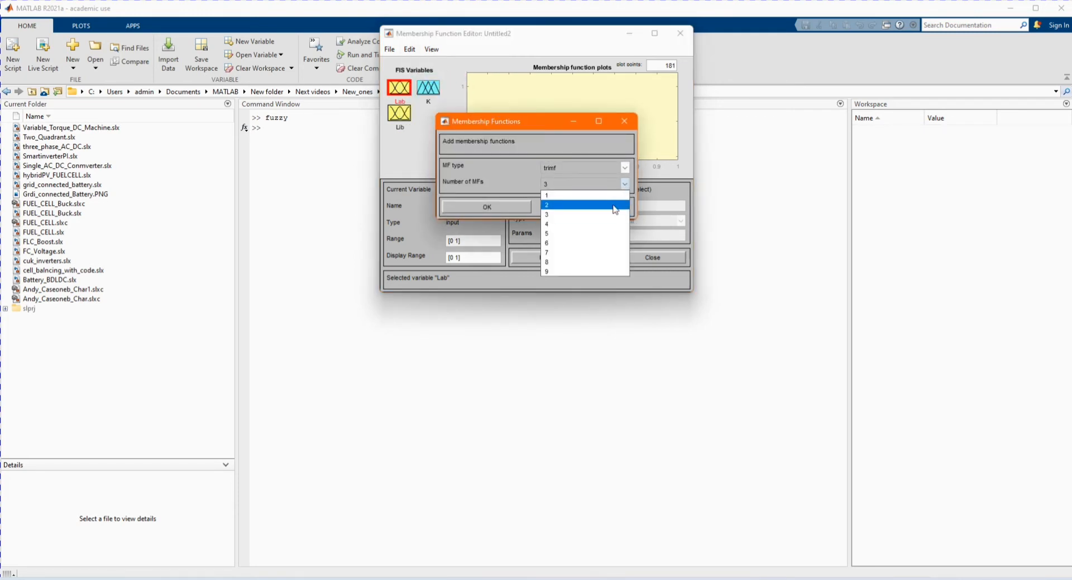
click(573, 252)
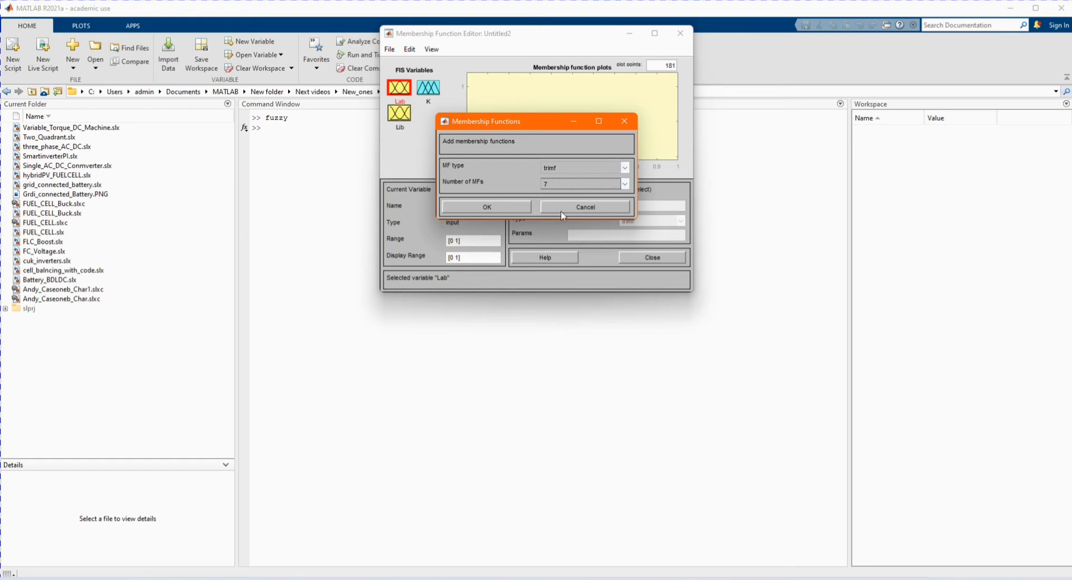
click(506, 206)
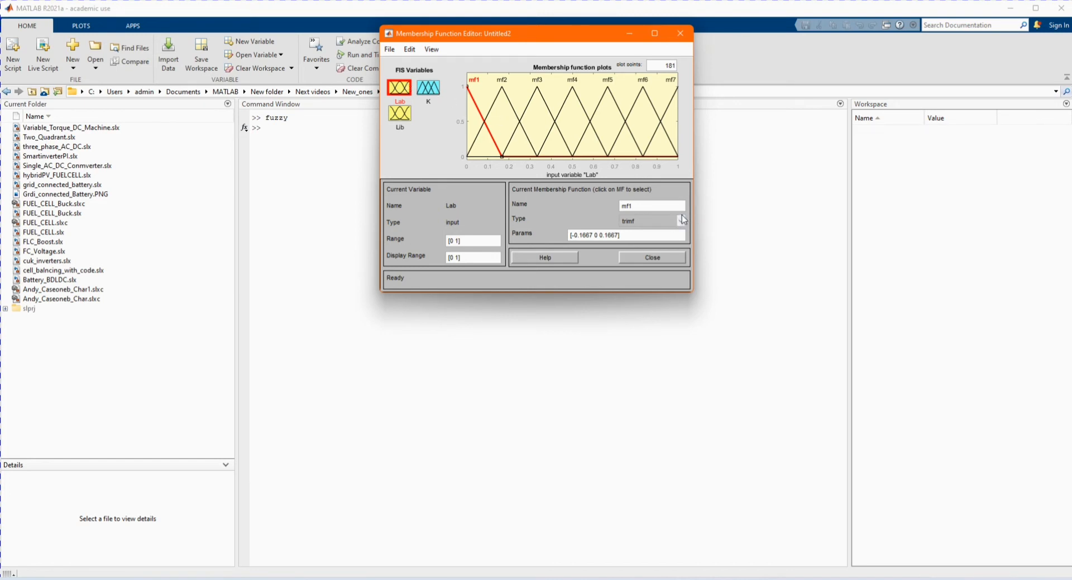
- Set the Lab input's range to [0 100]
click(681, 220)
click(681, 220)
click(452, 241)
key(Return)
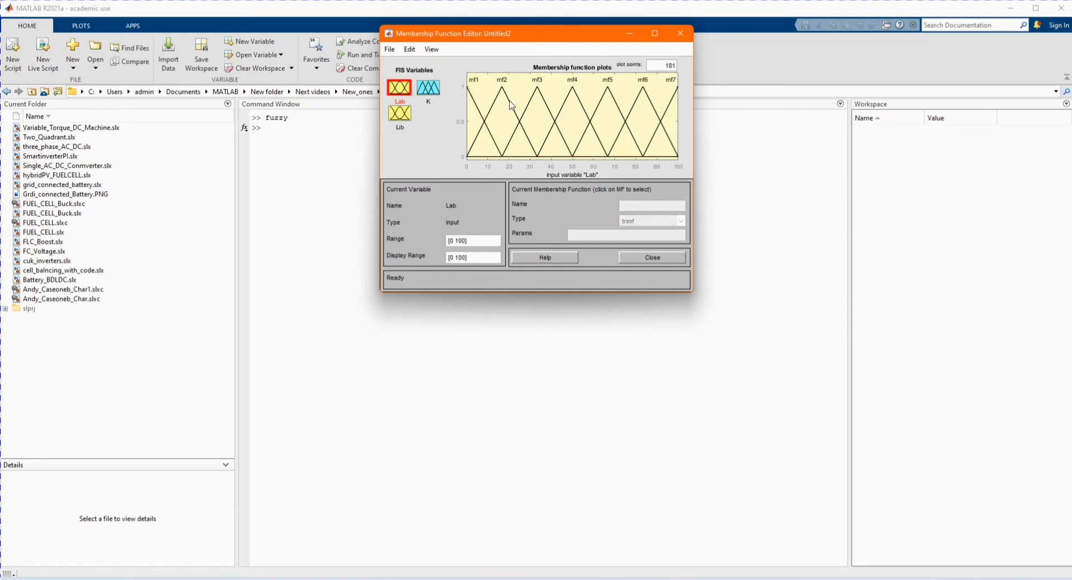
- Rename Lab's fourth membership function, mf4, to Zero
click(512, 106)
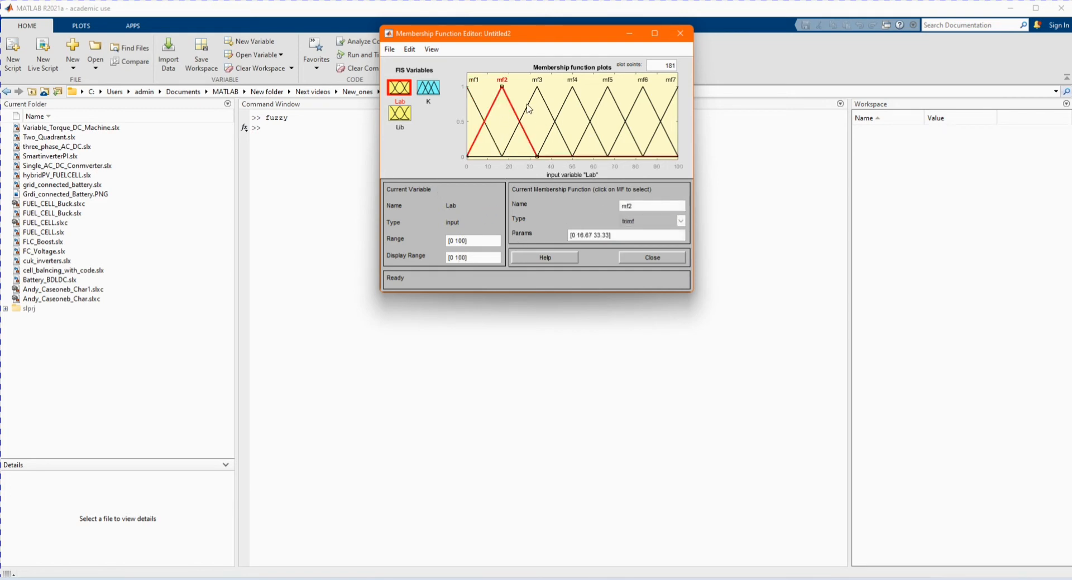
click(528, 109)
click(584, 111)
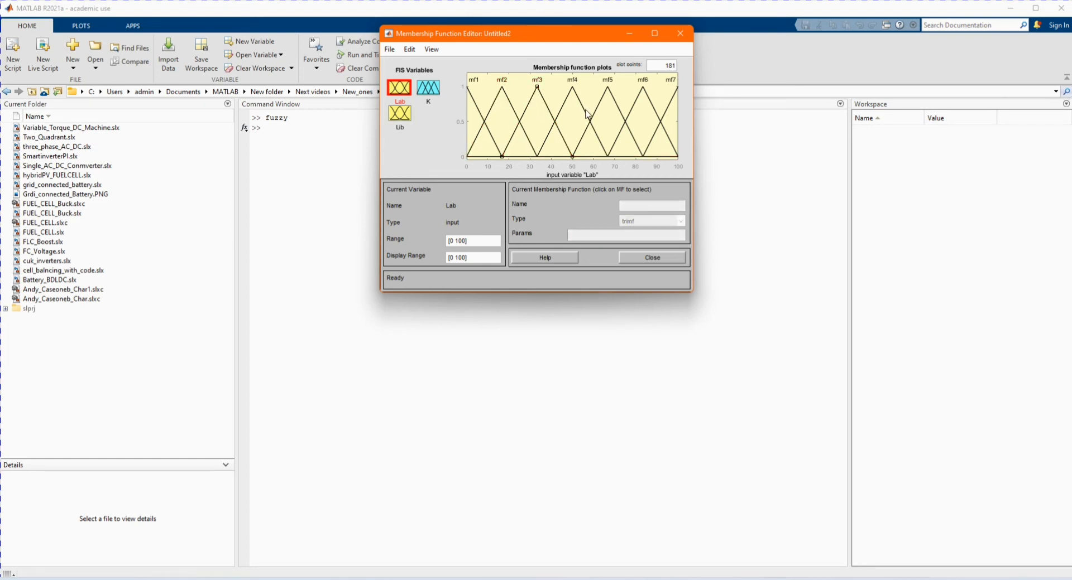
click(588, 115)
double_click(639, 206)
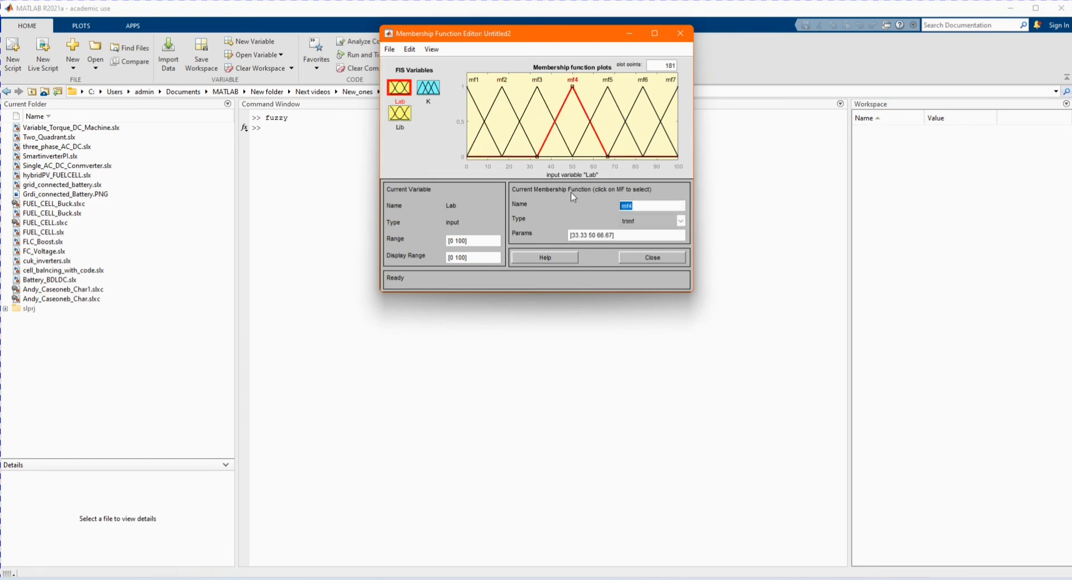
key(Caps_Lock)
text(Z)
key(Caps_Lock)
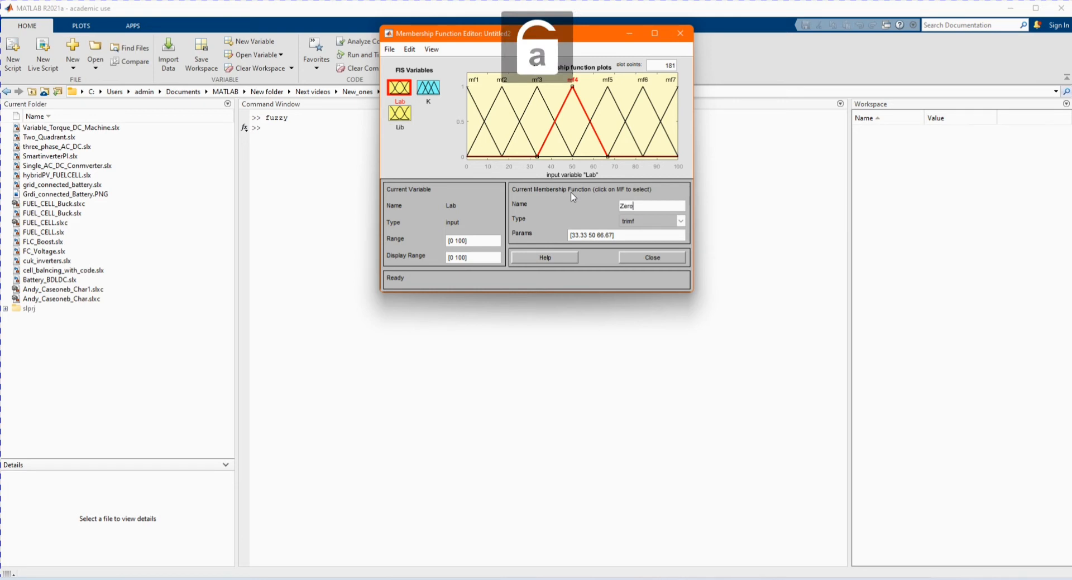
text(ero)
key(Return)
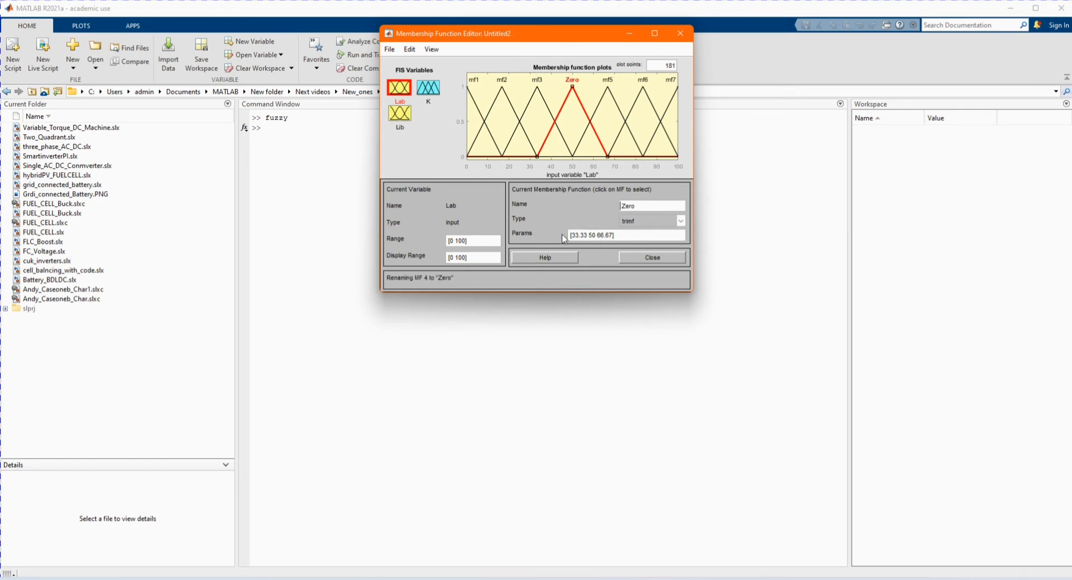
- Set the Lab input's range to [-100 100]
click(454, 241)
key(BackSpace)
text(-100)
key(Return)
- Set the Zero membership function's parameters to [-10 0 10]
click(584, 108)
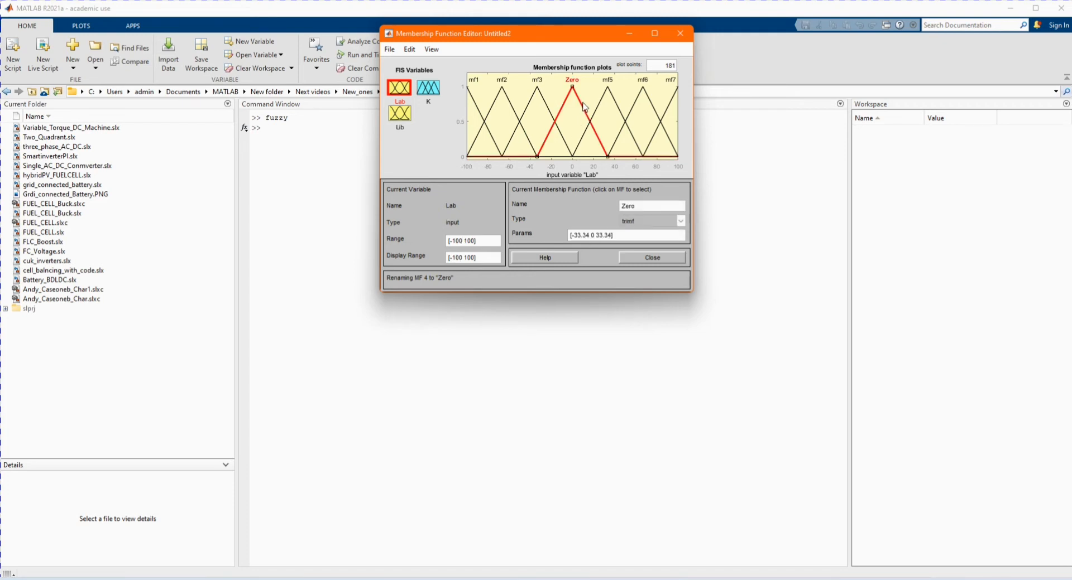
click(587, 235)
key(BackSpace)
key(BackSpace)
key(BackSpace)
key(BackSpace)
key(BackSpace)
text(10)
key(Return)
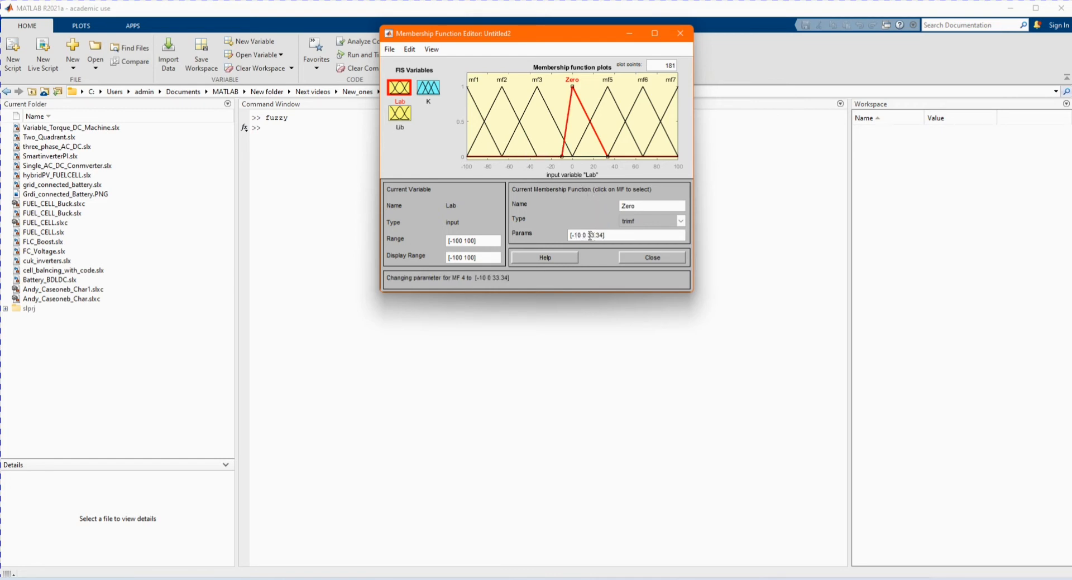
click(590, 236)
key(BackSpace)
key(BackSpace)
key(BackSpace)
text(10)
key(Return)
- Select the Lib input and remove all of its membership functions
click(405, 115)
click(410, 49)
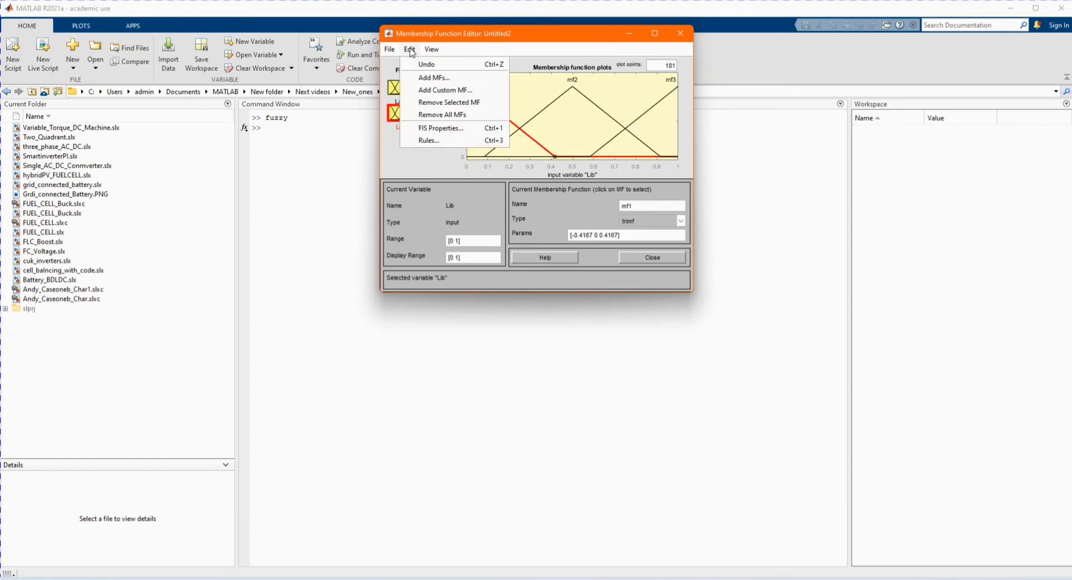
click(441, 115)
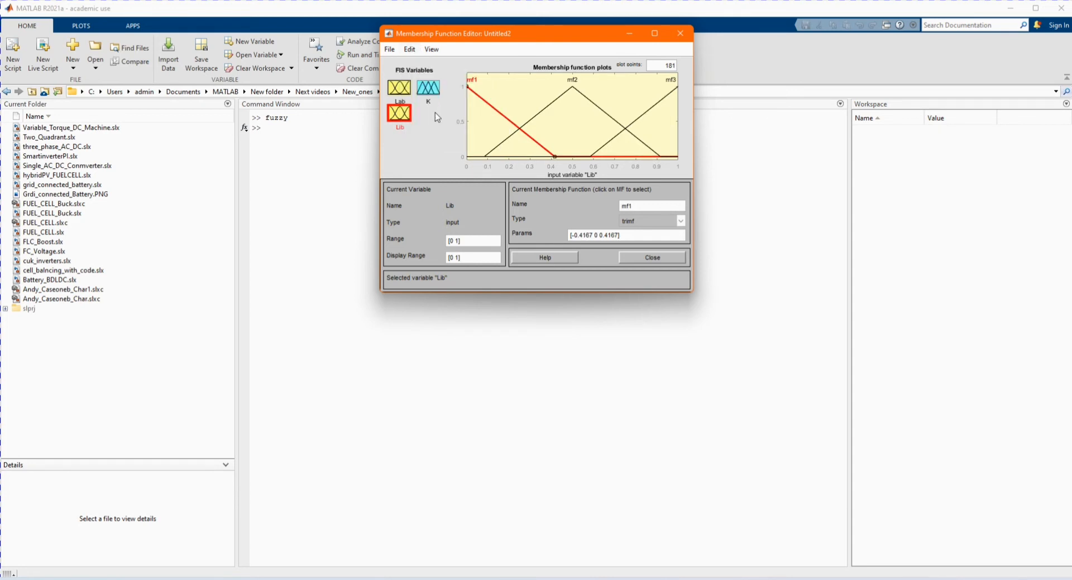
- Add seven trimf membership functions to the Lib input
click(411, 50)
click(435, 78)
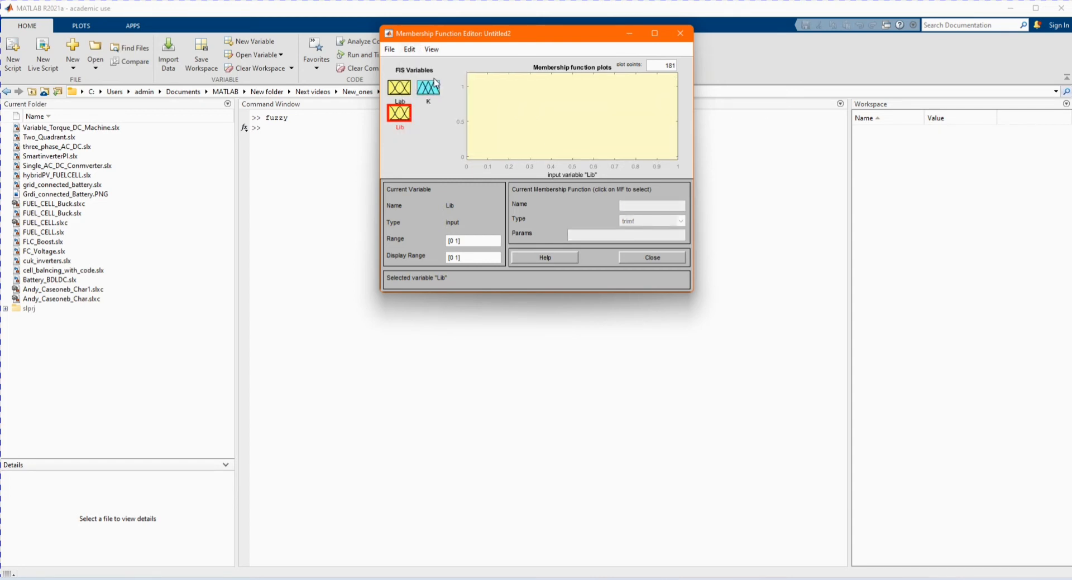
click(587, 186)
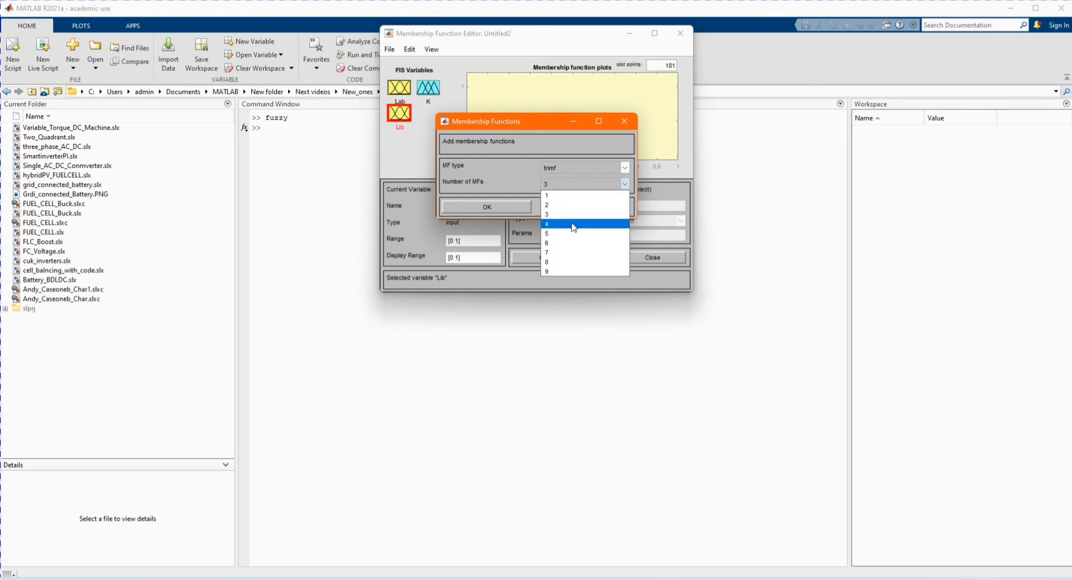
click(562, 254)
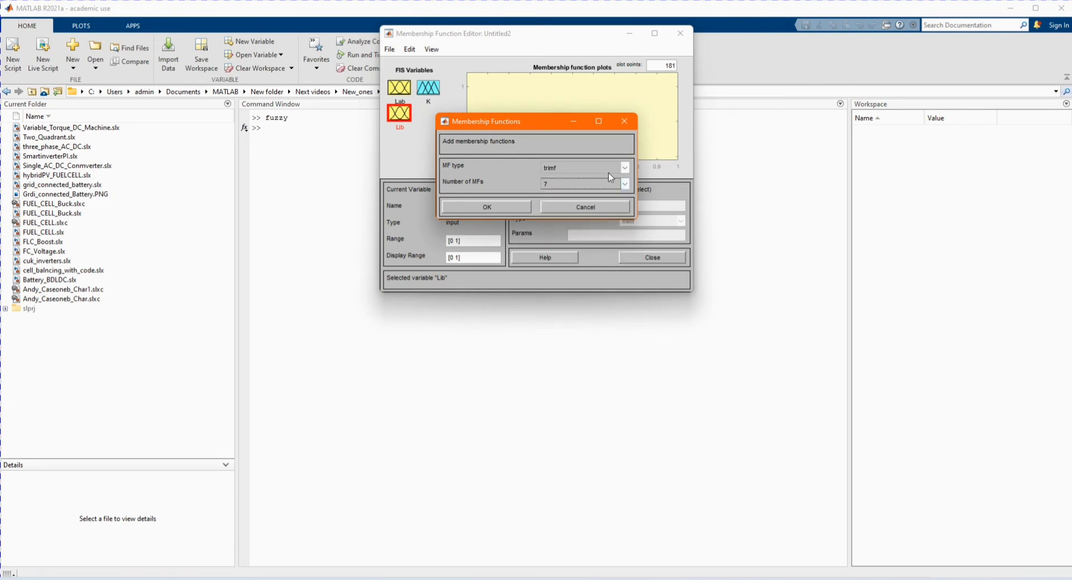
click(625, 168)
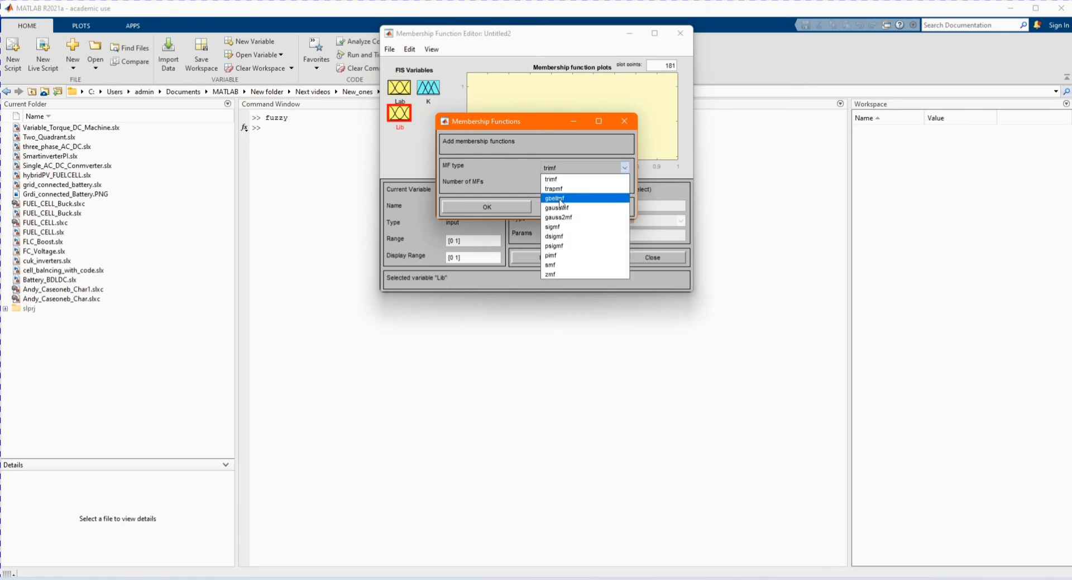
click(498, 168)
click(487, 207)
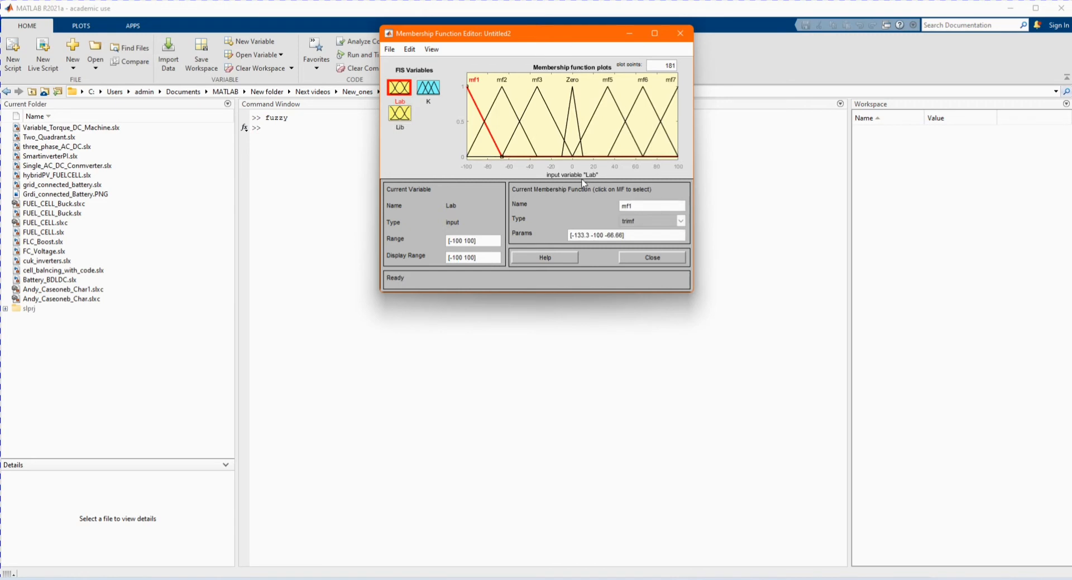
- Change the type of Lab's first membership function, mf1, to gaussmf
click(651, 222)
click(636, 239)
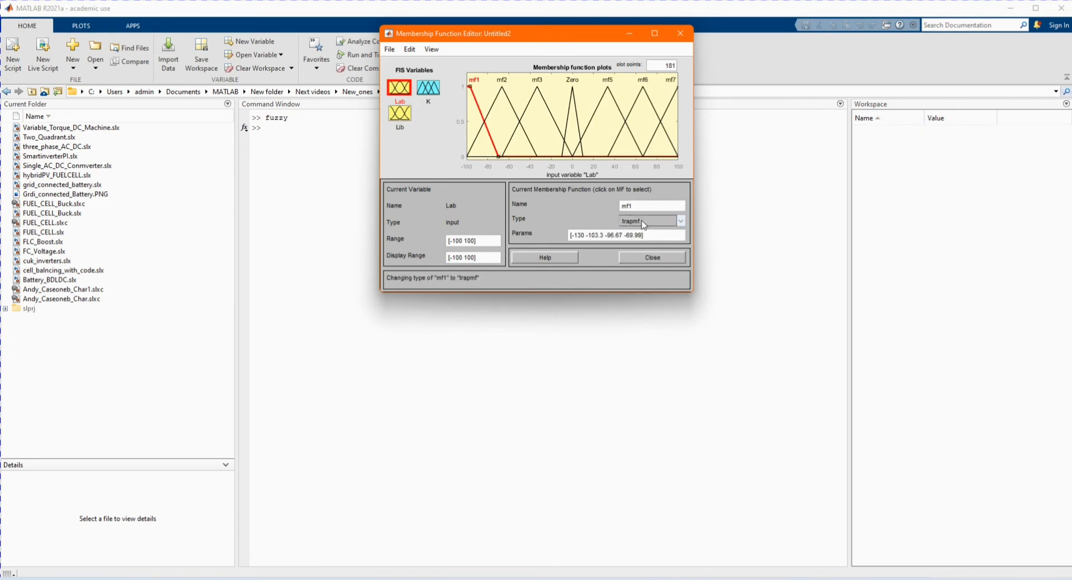
click(643, 224)
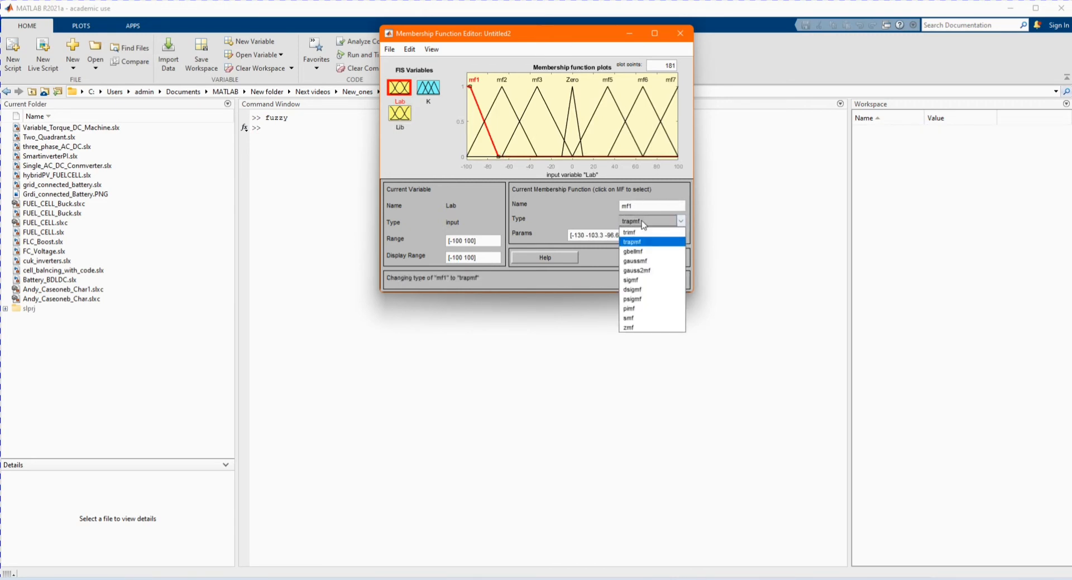
click(642, 256)
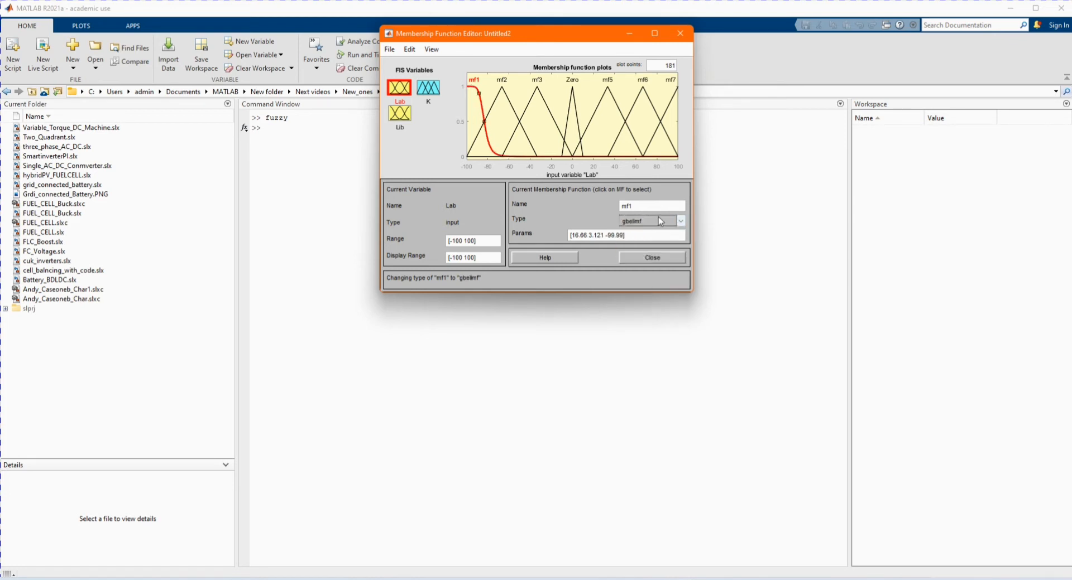
click(658, 217)
click(650, 258)
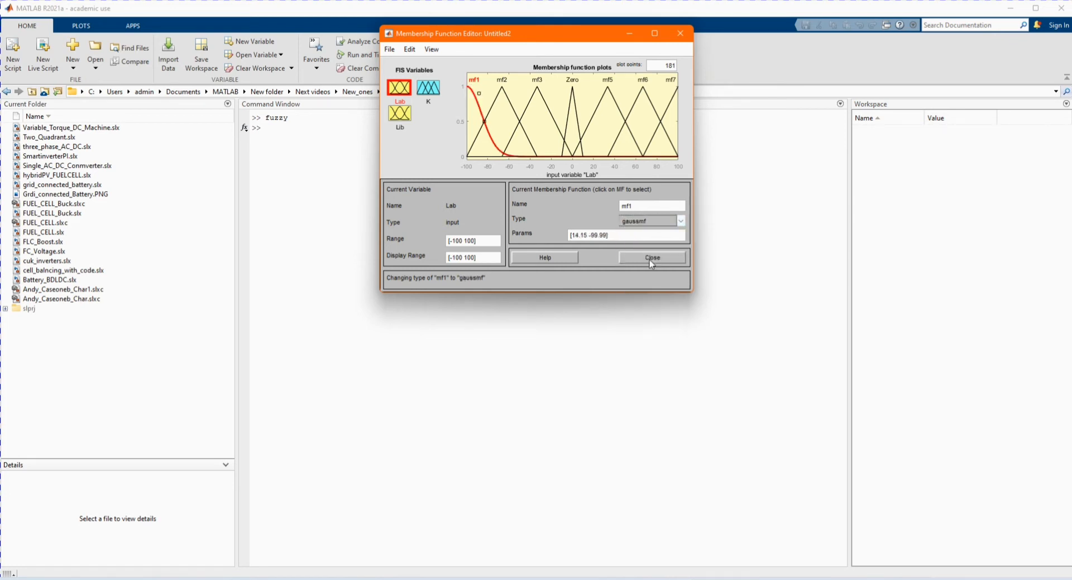
- Change the type of Lab's first membership function, mf1, back to trimf
click(651, 221)
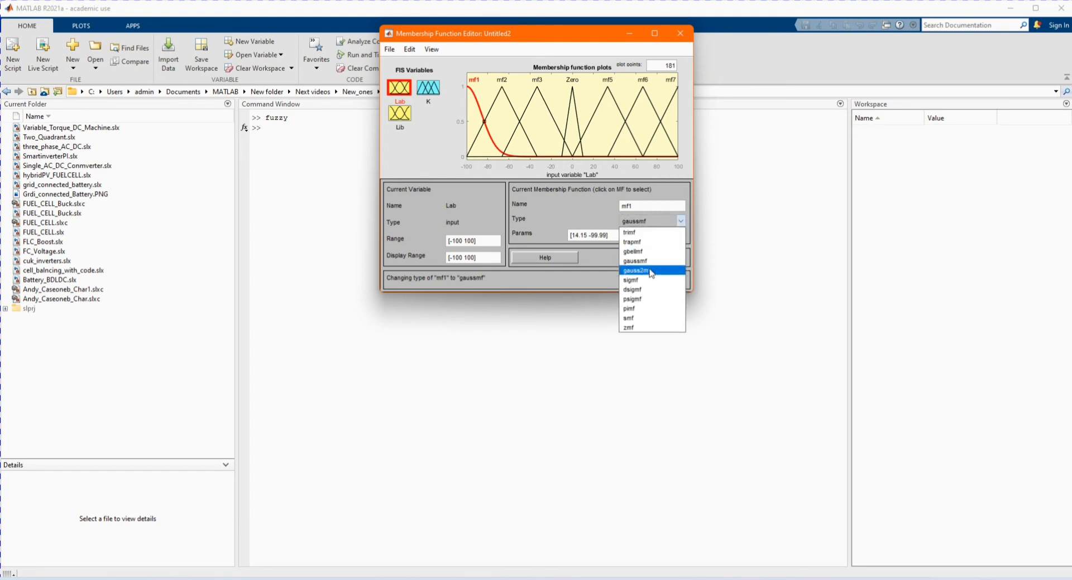
click(651, 271)
click(642, 222)
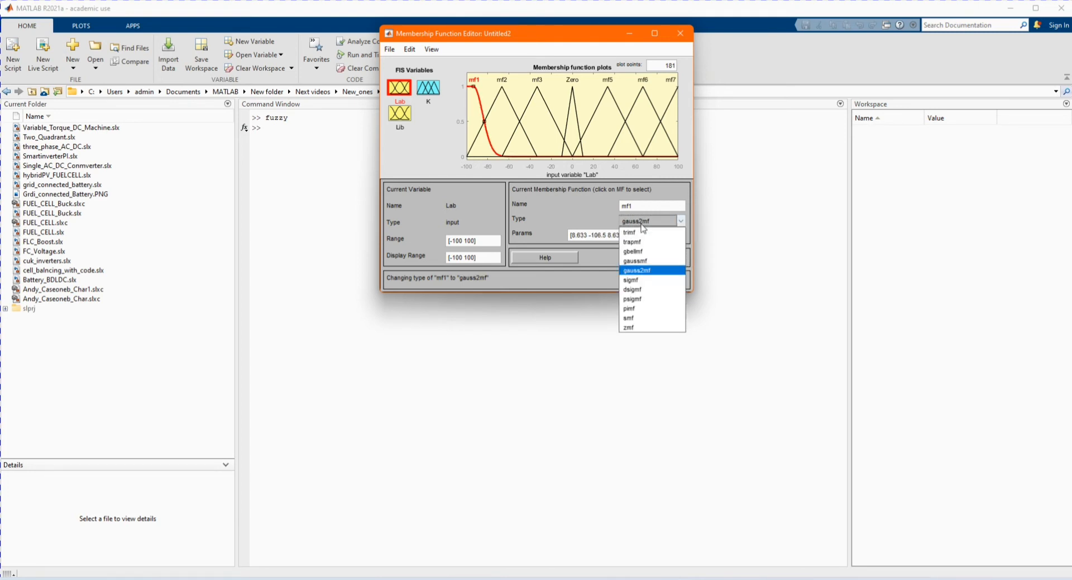
click(640, 232)
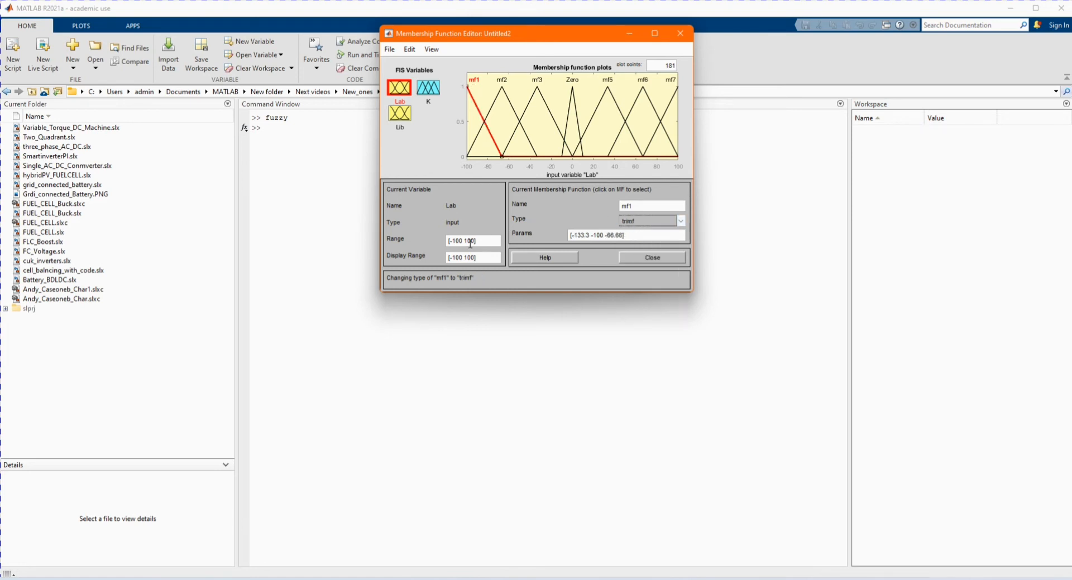
- Select the Lib input and set its range to [0 100]
click(400, 114)
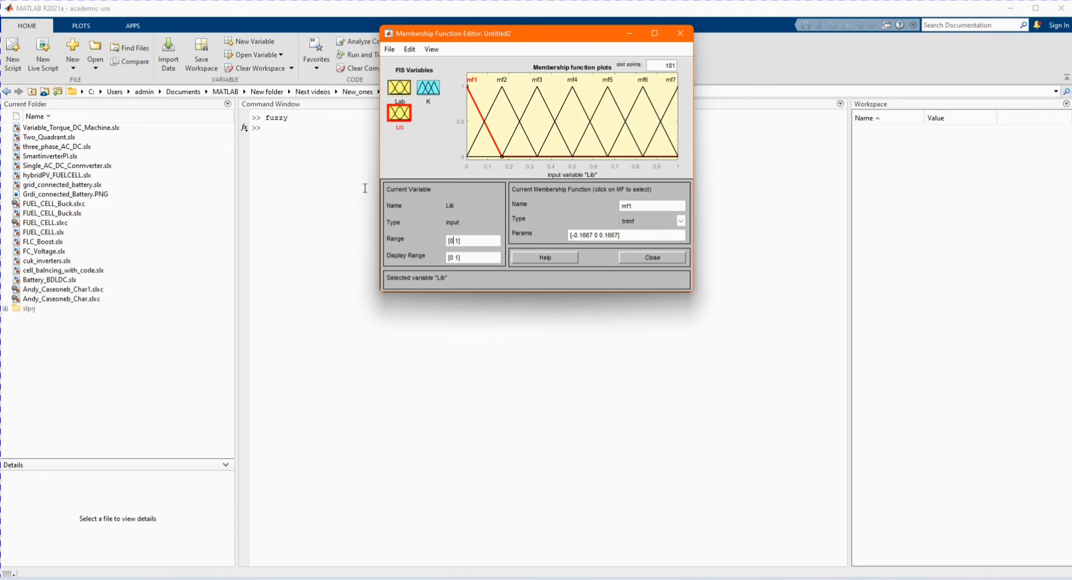
key(BackSpace)
text(00)
click(474, 95)
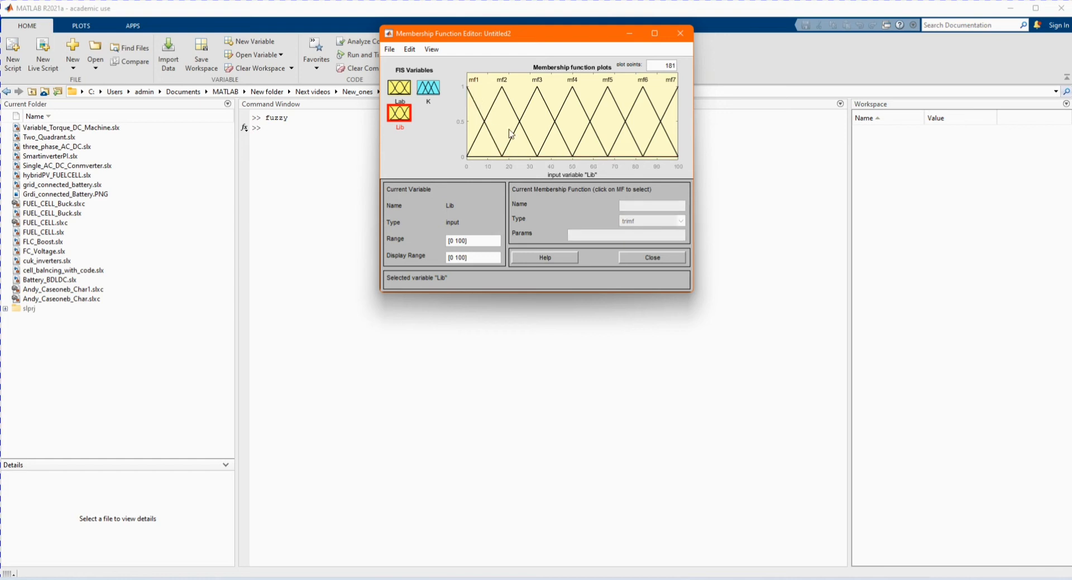
- Rename Lib's second membership function, mf2, to NM
click(484, 123)
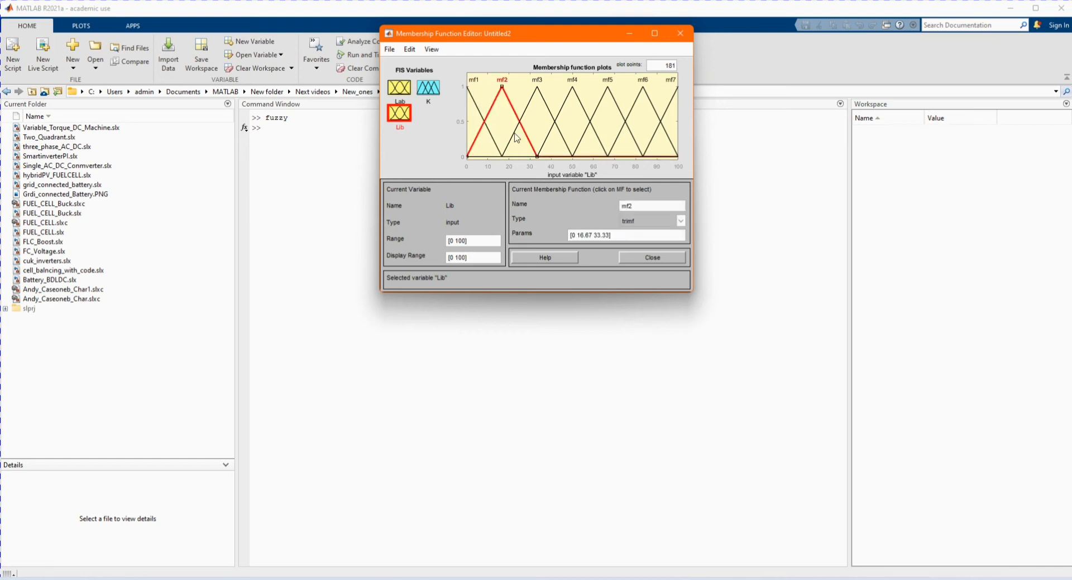
double_click(637, 206)
key(Caps_Lock)
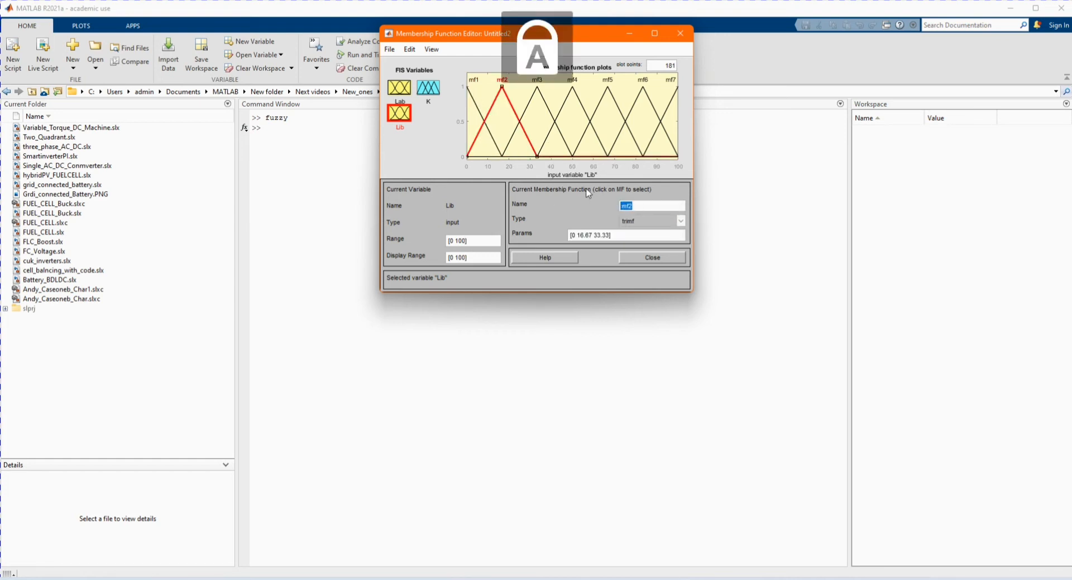
text(N)
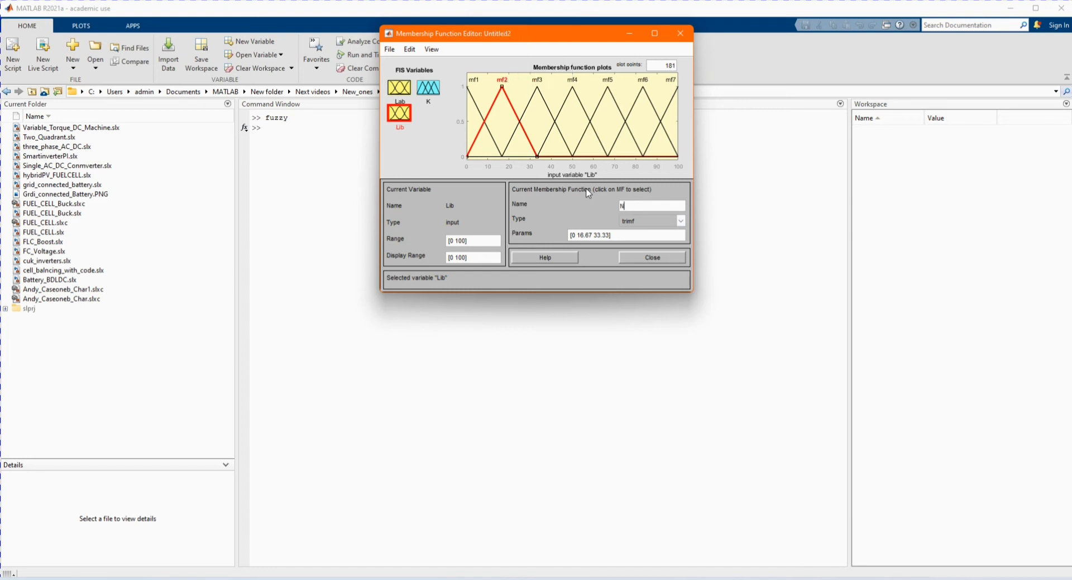
text(M)
key(Return)
- Rename Lib's first membership function, mf1, to NH
click(484, 111)
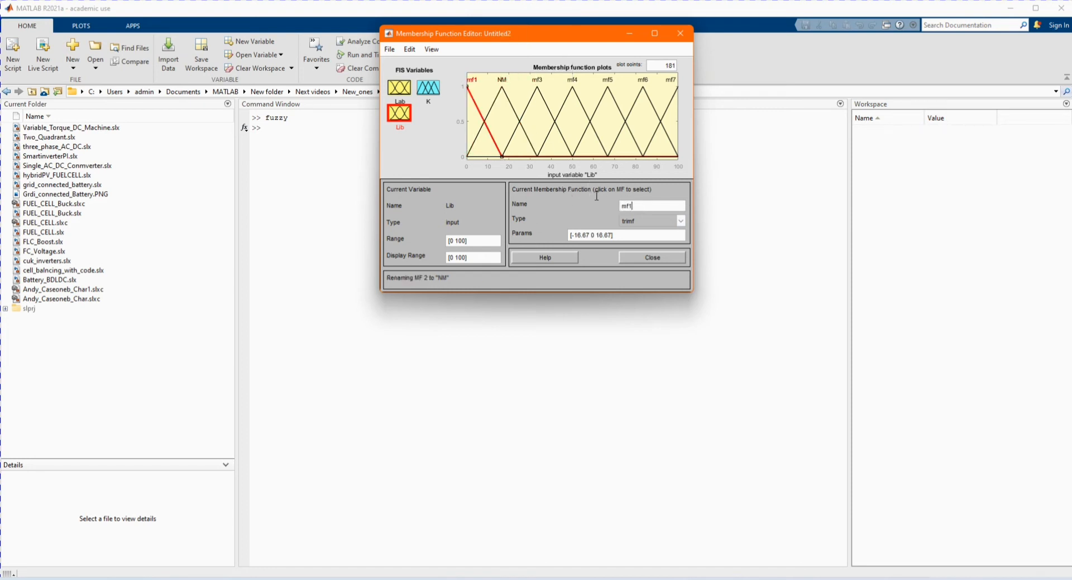
text(NH)
key(Return)
click(545, 96)
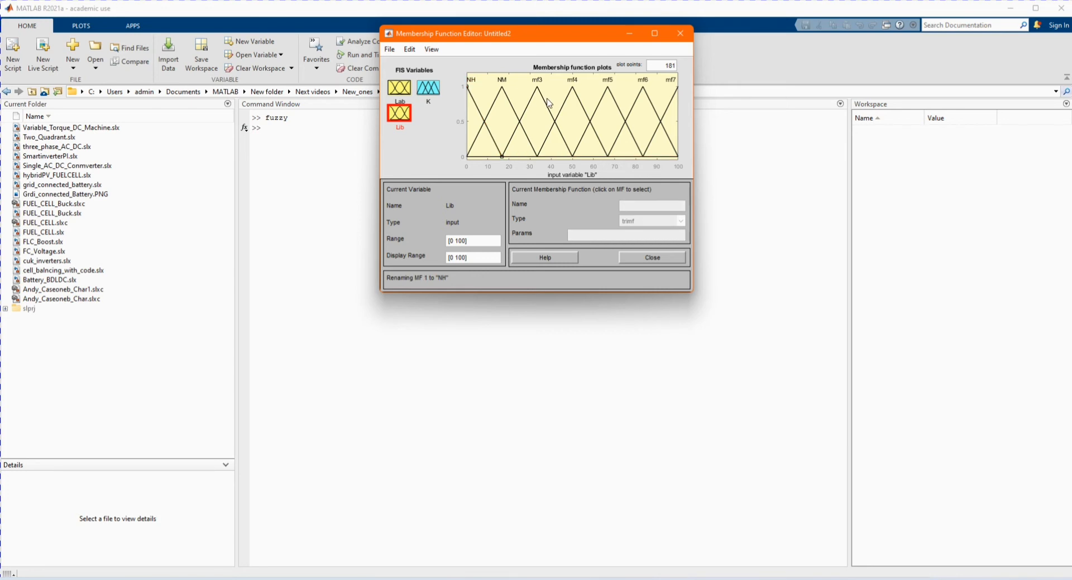
- Rename Lib's last membership function, mf7, to PH
click(671, 109)
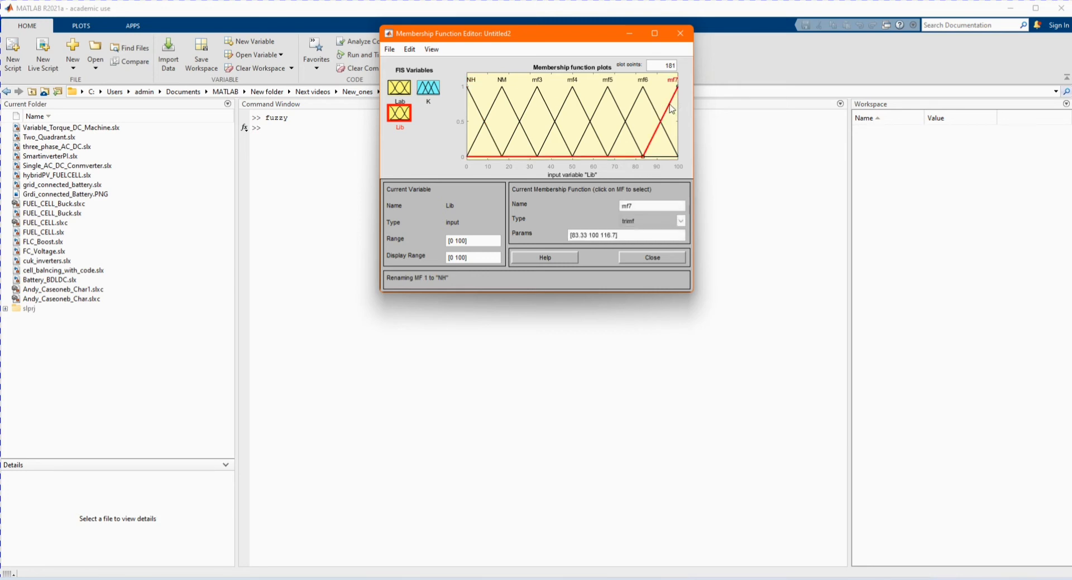
double_click(621, 205)
text(PH)
key(Return)
- Set the PH membership function's parameters to [80 95 100]
key(BackSpace)
key(BackSpace)
key(BackSpace)
key(BackSpace)
key(BackSpace)
text(90)
key(BackSpace)
text(8)
key(BackSpace)
key(BackSpace)
key(BackSpace)
text(95)
key(Return)
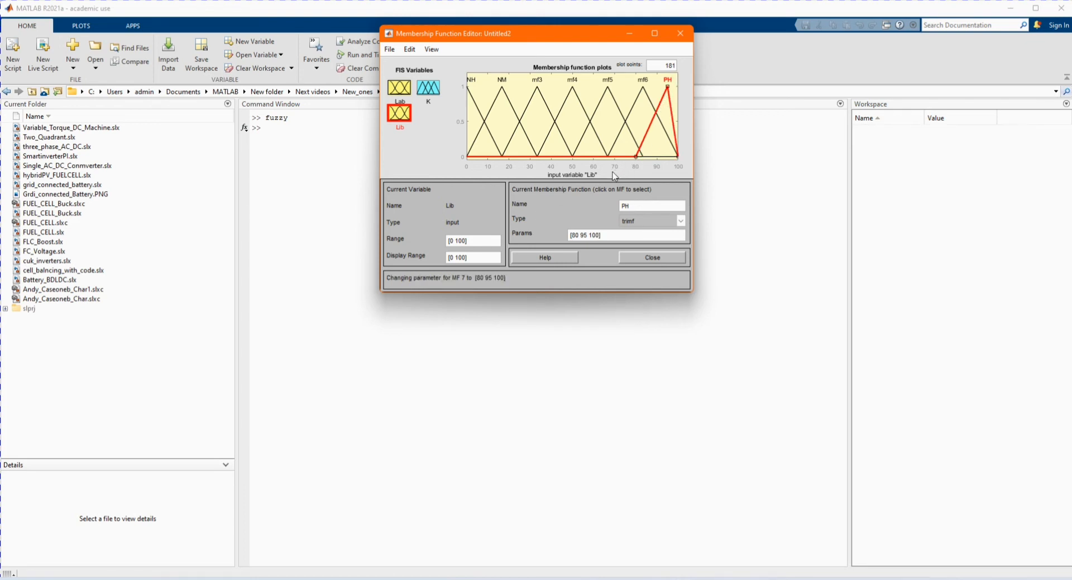
- Set Lib's middle membership function, mf4, parameters to [40 50 60]
click(630, 118)
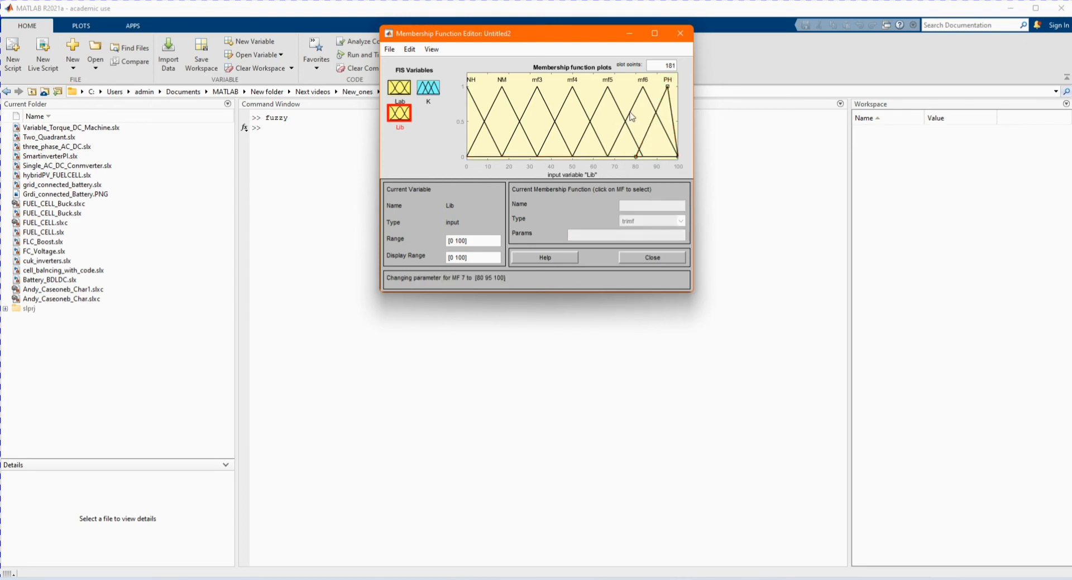
click(633, 115)
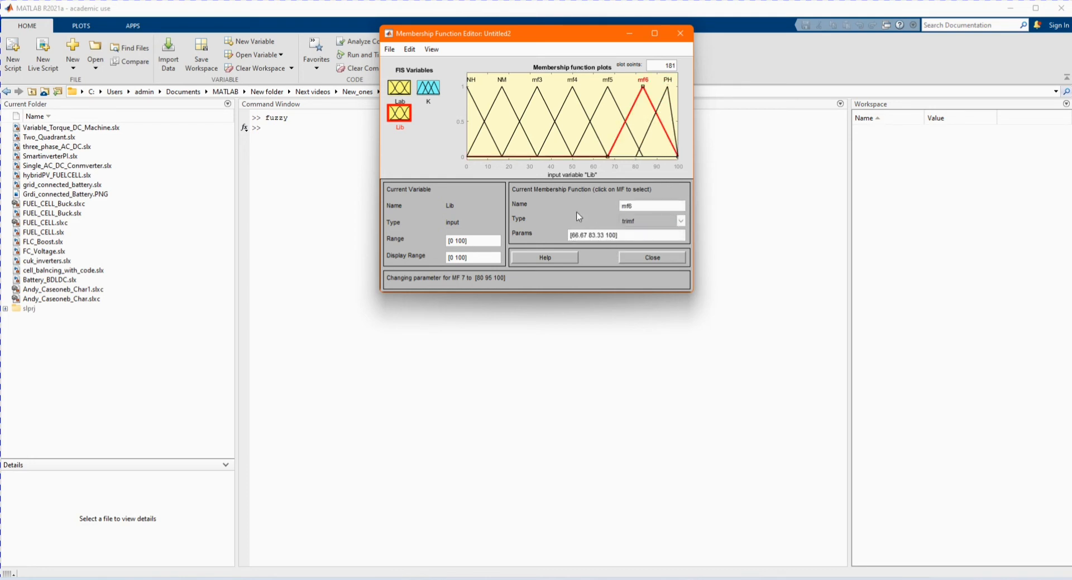
click(599, 110)
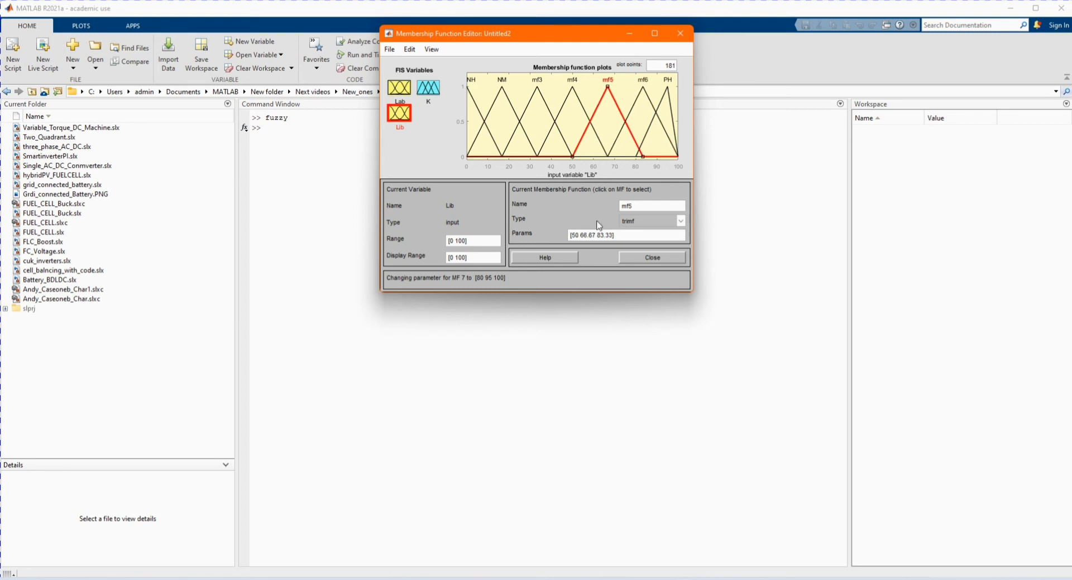
click(585, 110)
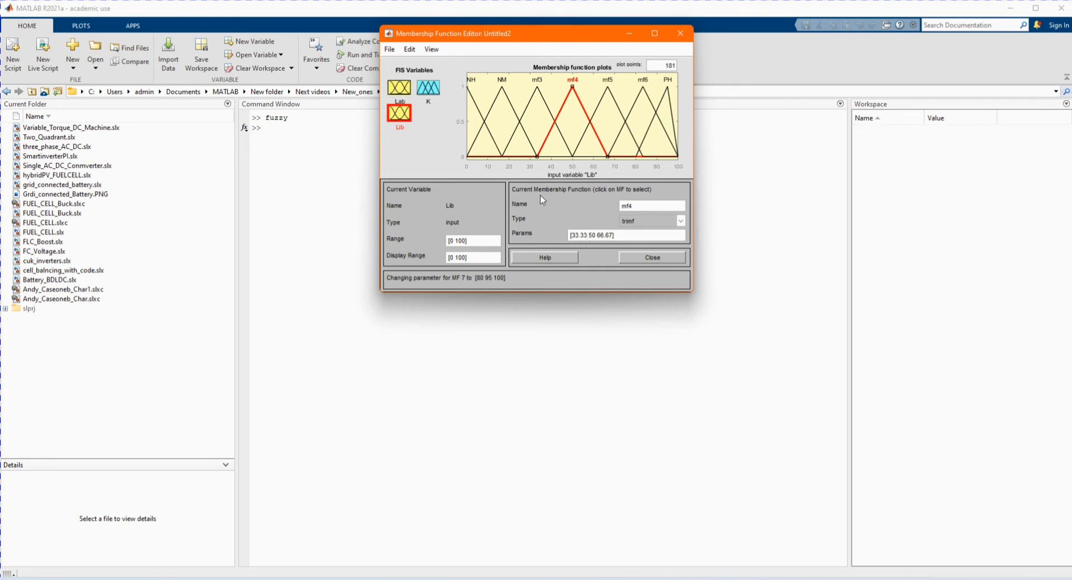
key(BackSpace)
key(BackSpace)
key(BackSpace)
key(BackSpace)
text(40)
key(Return)
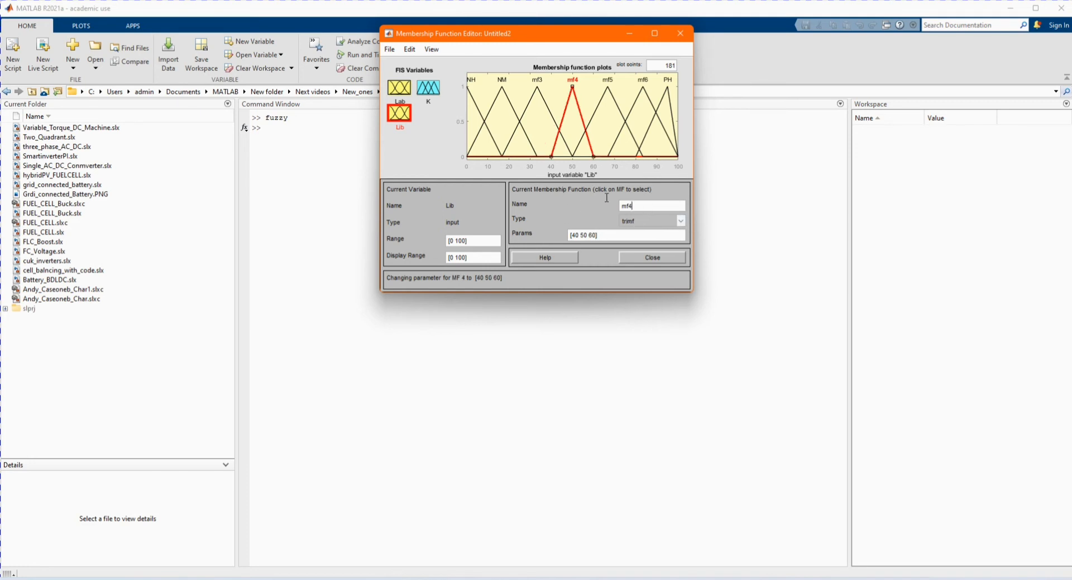
- Rename Lib's middle membership function, mf4, to Z
drag(650, 205, 602, 201)
key(Caps_Lock)
text(Z)
key(Caps_Lock)
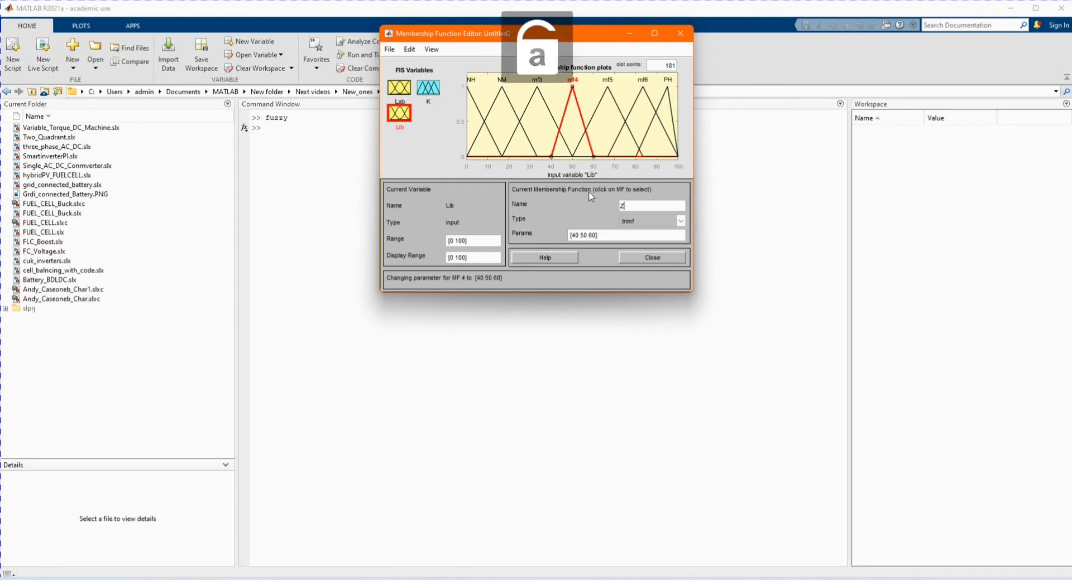
key(Return)
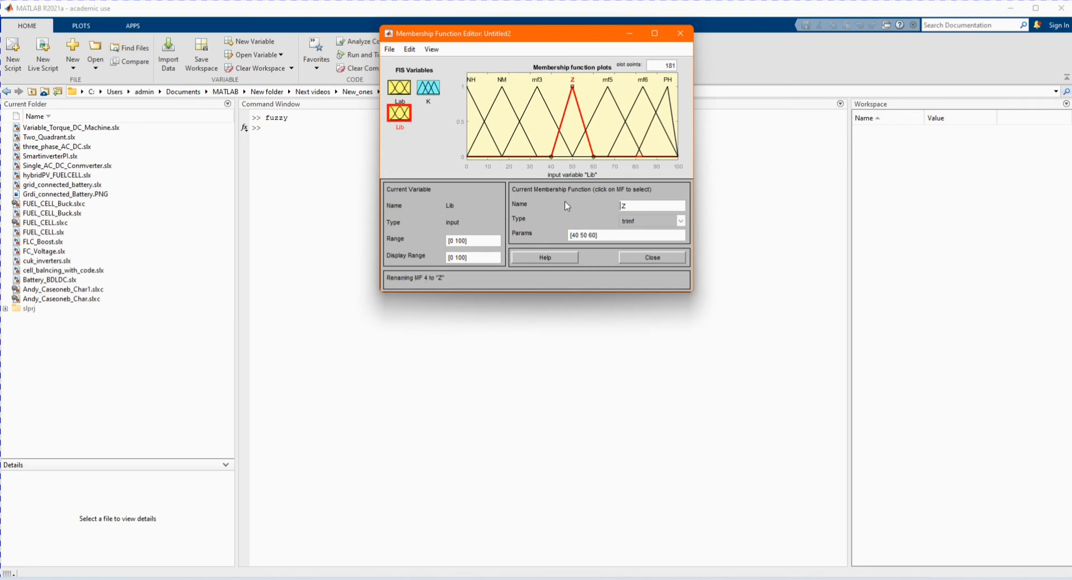
- Select the output K and set its first membership function's parameters to [0 0.15 0.3]
click(435, 89)
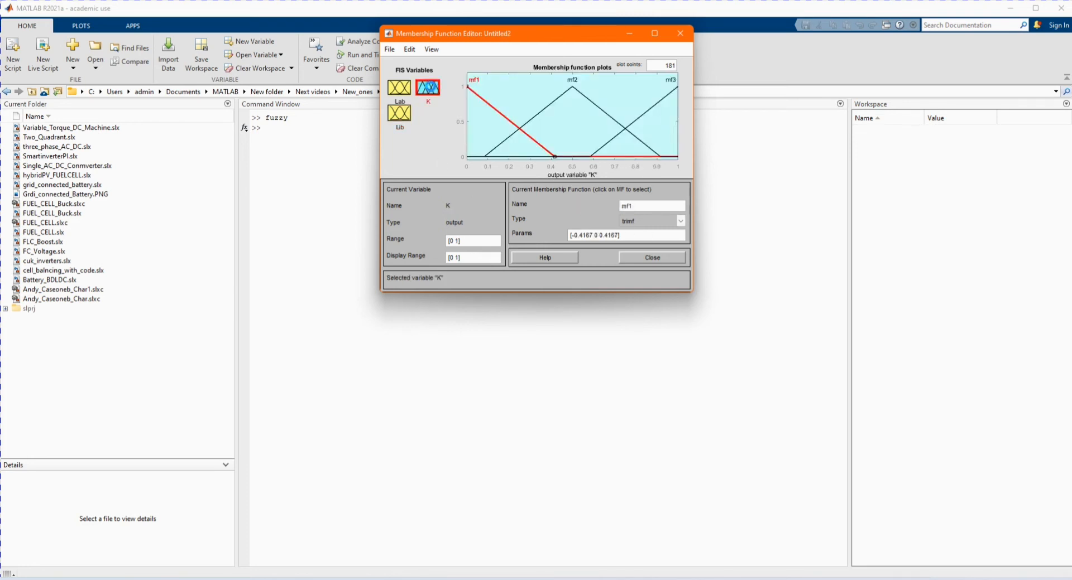
click(681, 221)
click(661, 224)
click(640, 223)
click(639, 226)
key(BackSpace)
key(BackSpace)
key(BackSpace)
key(BackSpace)
key(BackSpace)
key(BackSpace)
text(0 0.2)
key(Delete)
text(0.3)
key(Delete)
key(Delete)
key(Delete)
key(Delete)
key(Delete)
key(Delete)
key(Delete)
key(Delete)
key(Delete)
key(Return)
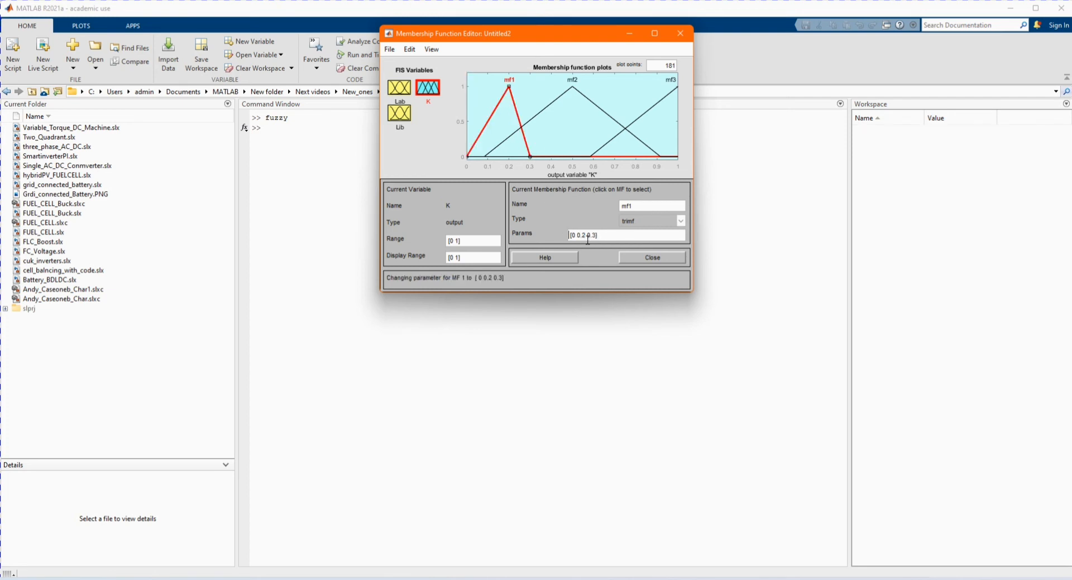
key(BackSpace)
text(15)
key(Return)
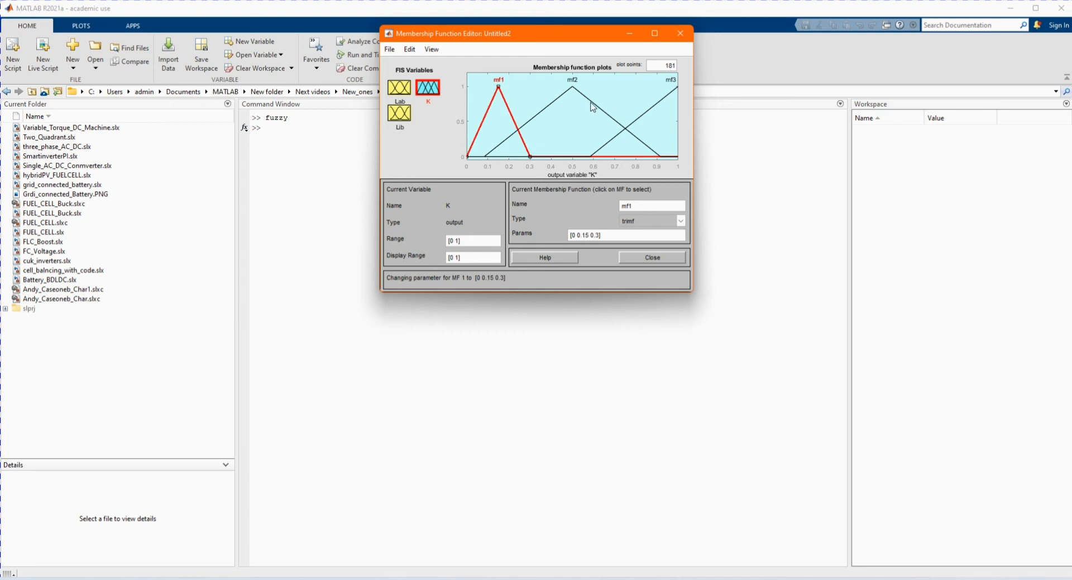
- Rename K's first membership function, mf1, to N
click(593, 107)
click(509, 108)
double_click(629, 207)
key(Caps_Lock)
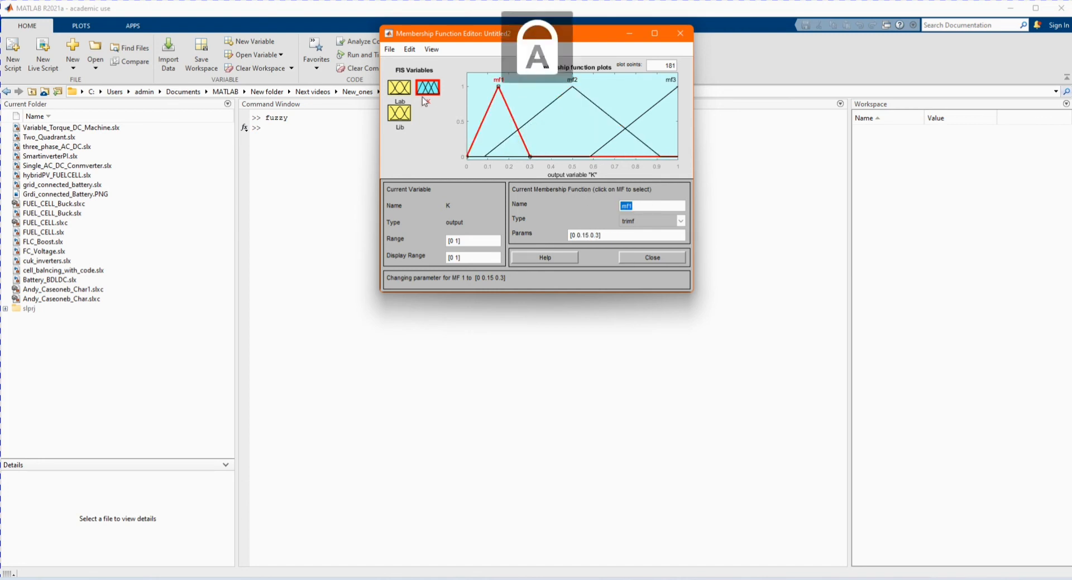
text(N)
key(Caps_Lock)
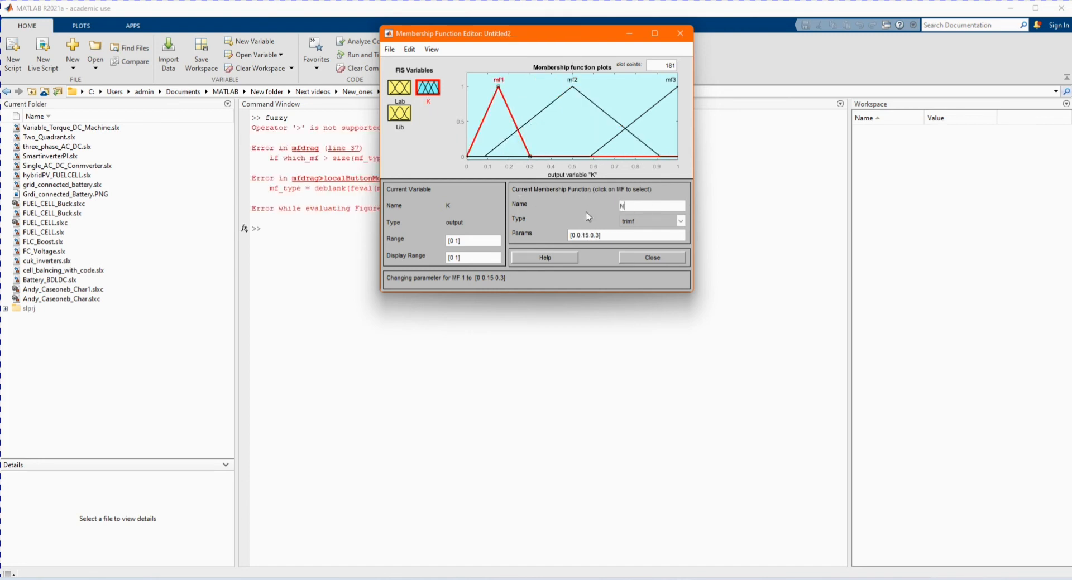
key(Return)
- Rename K's second membership function, mf2, to Z
click(588, 102)
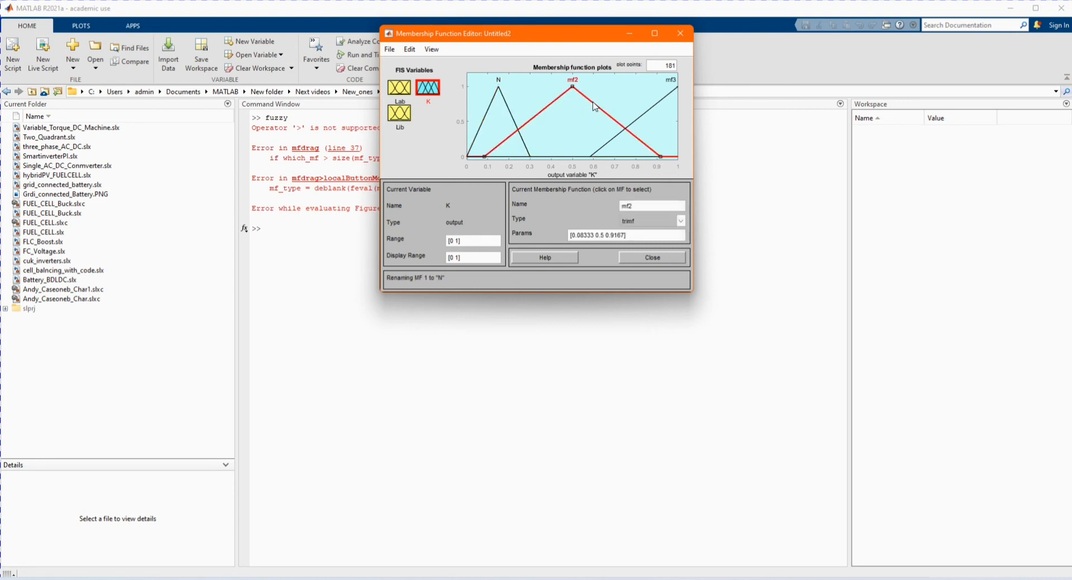
double_click(626, 206)
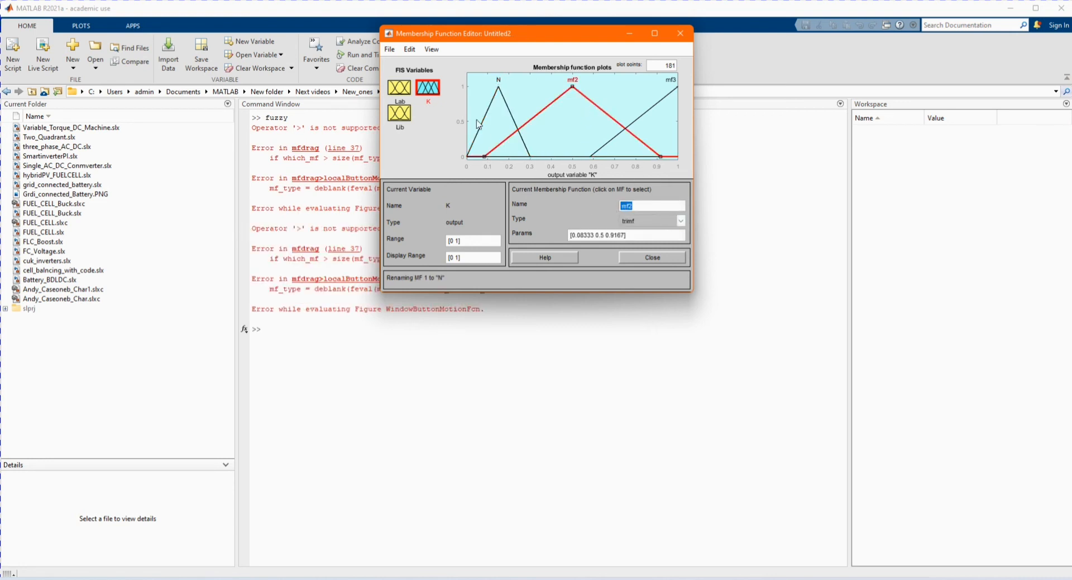
key(Caps_Lock)
text(Z)
key(Caps_Lock)
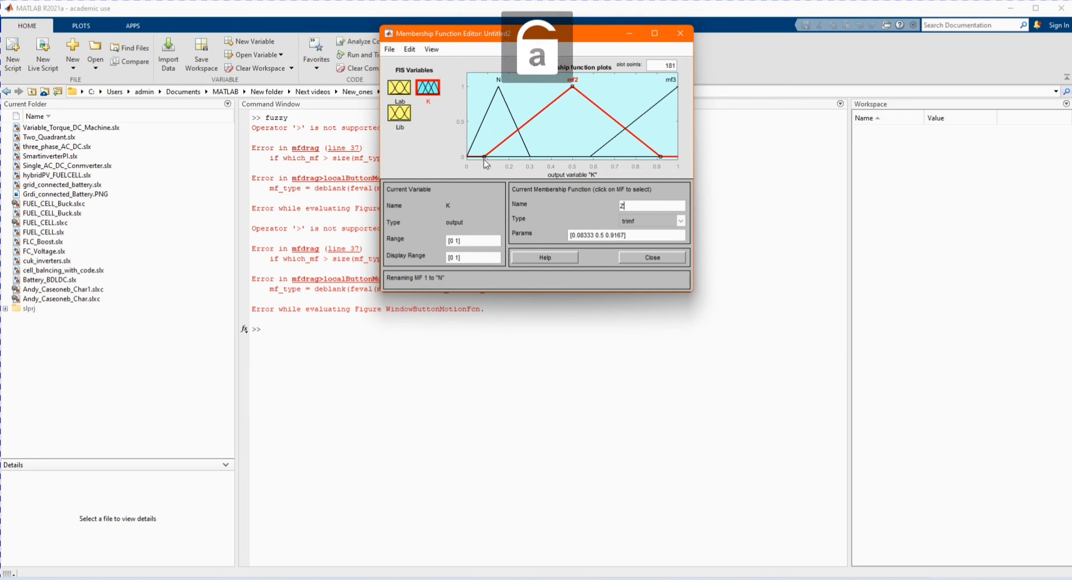
key(Return)
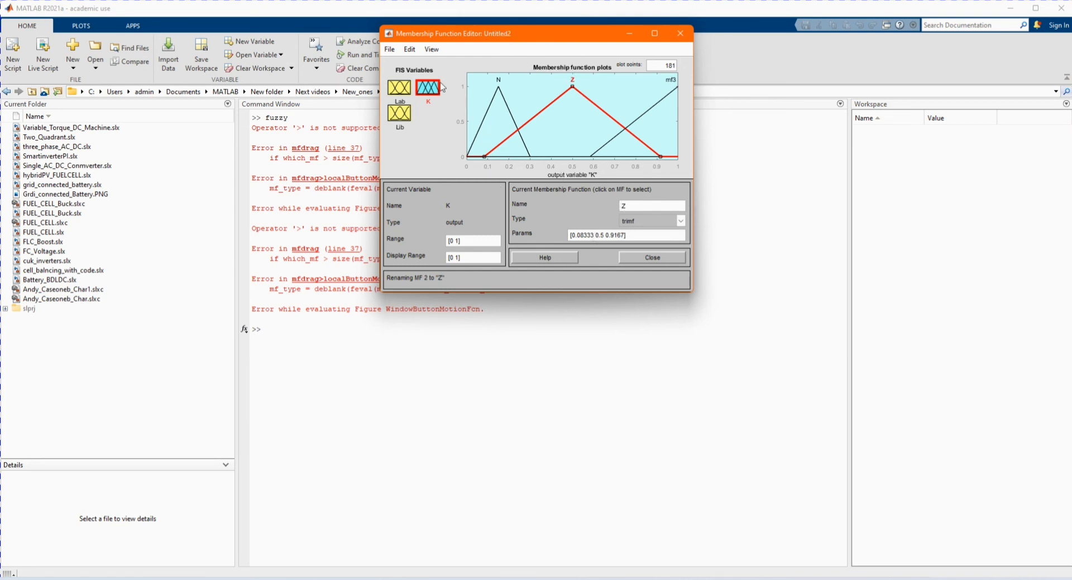
- Set the Z output membership function's parameters to [0.3 0.4 0.5]
key(BackSpace)
key(BackSpace)
key(BackSpace)
key(BackSpace)
key(BackSpace)
text(3 0.4 0.5)
key(Delete)
key(Delete)
key(Delete)
key(Delete)
key(Delete)
key(Delete)
key(Delete)
key(Delete)
key(Delete)
key(Delete)
key(Return)
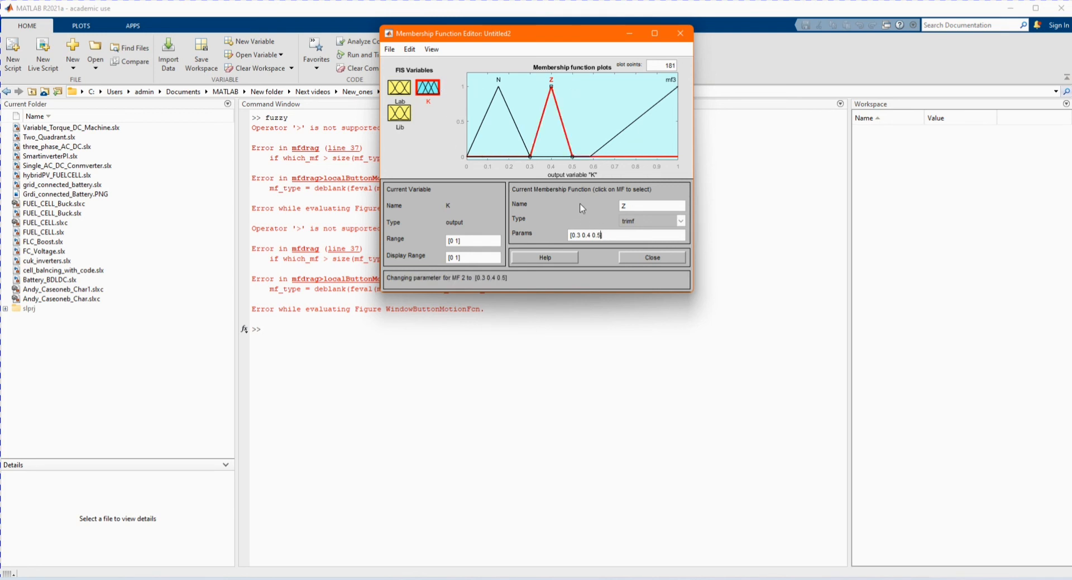
- Rename K's third membership function, mf3, to P
click(609, 142)
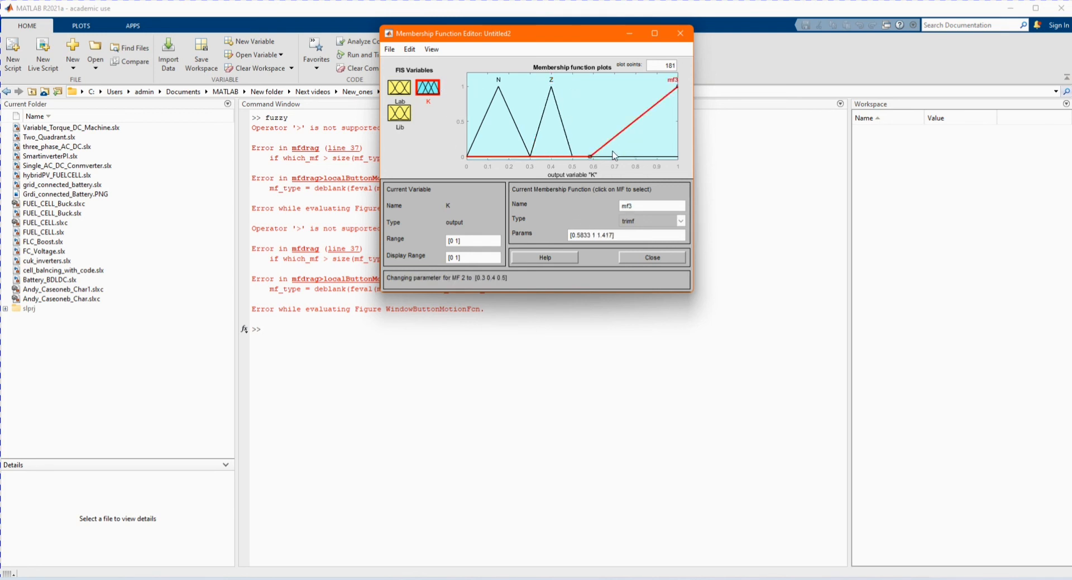
double_click(641, 204)
key(Caps_Lock)
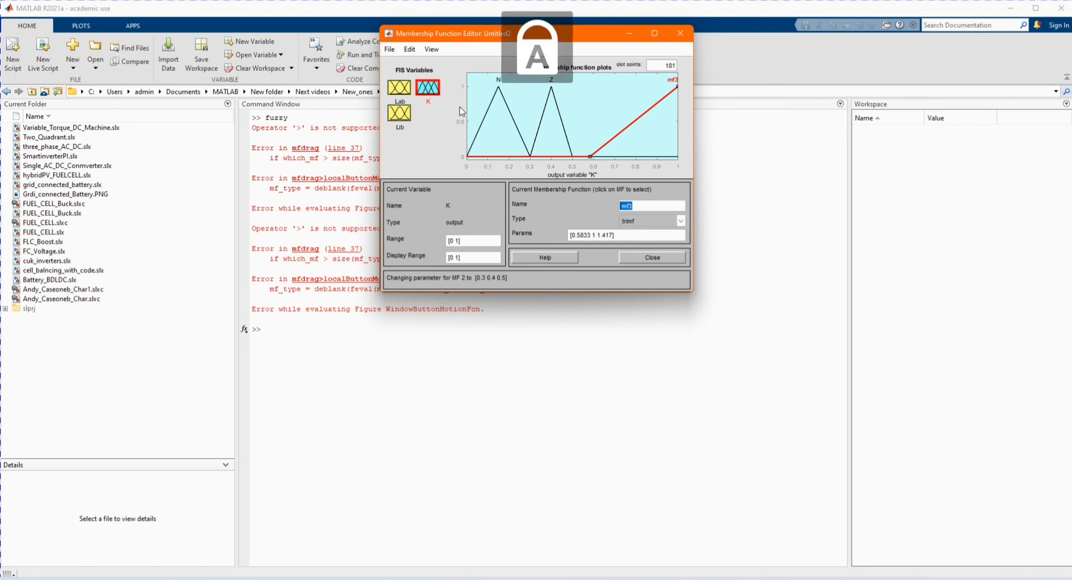
text(P)
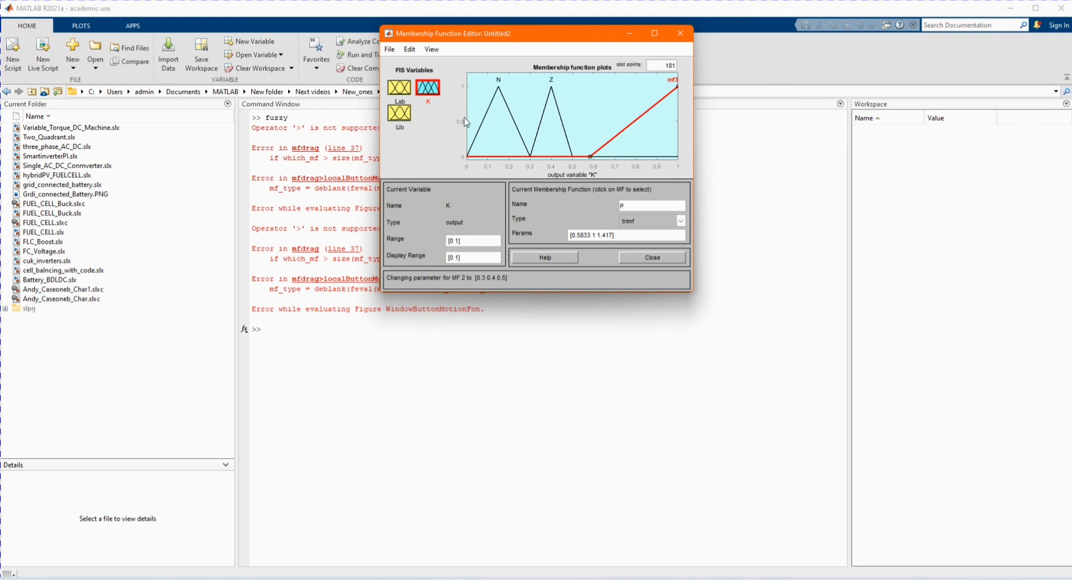
key(Return)
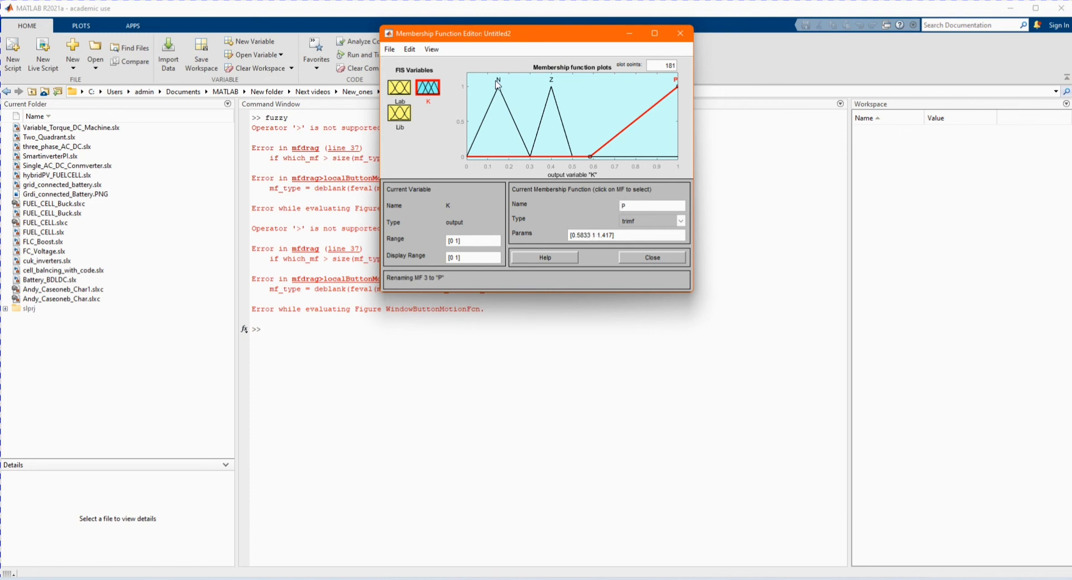
- Set the P membership function's parameters to [0.5 0.7 1] and close the Membership Function Editor
key(BackSpace)
key(BackSpace)
key(BackSpace)
key(BackSpace)
text(8)
key(BackSpace)
text(5 0.7 1)
key(BackSpace)
key(BackSpace)
key(Delete)
key(Delete)
key(Delete)
click(593, 215)
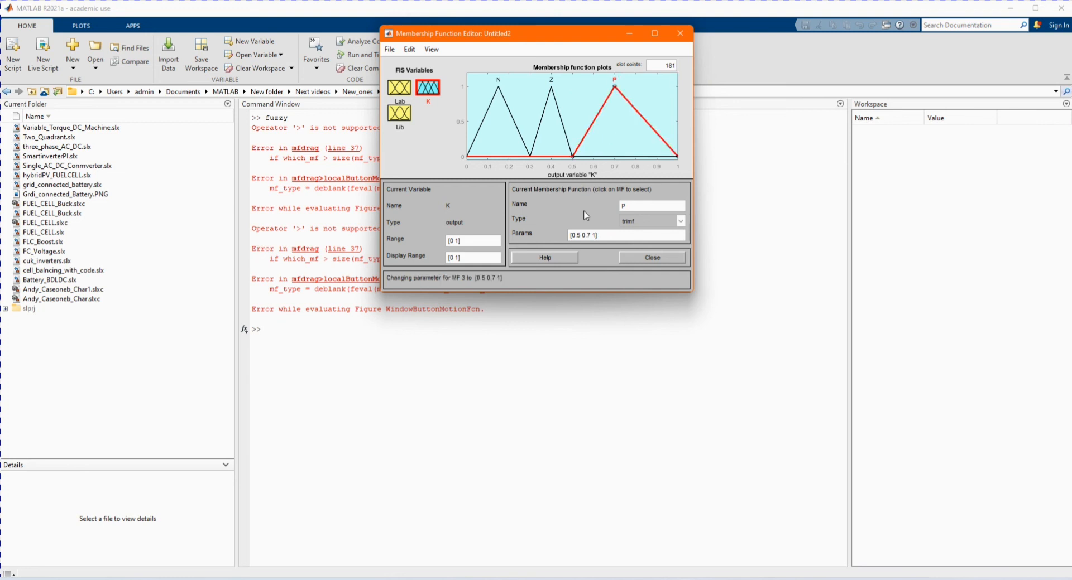
click(641, 260)
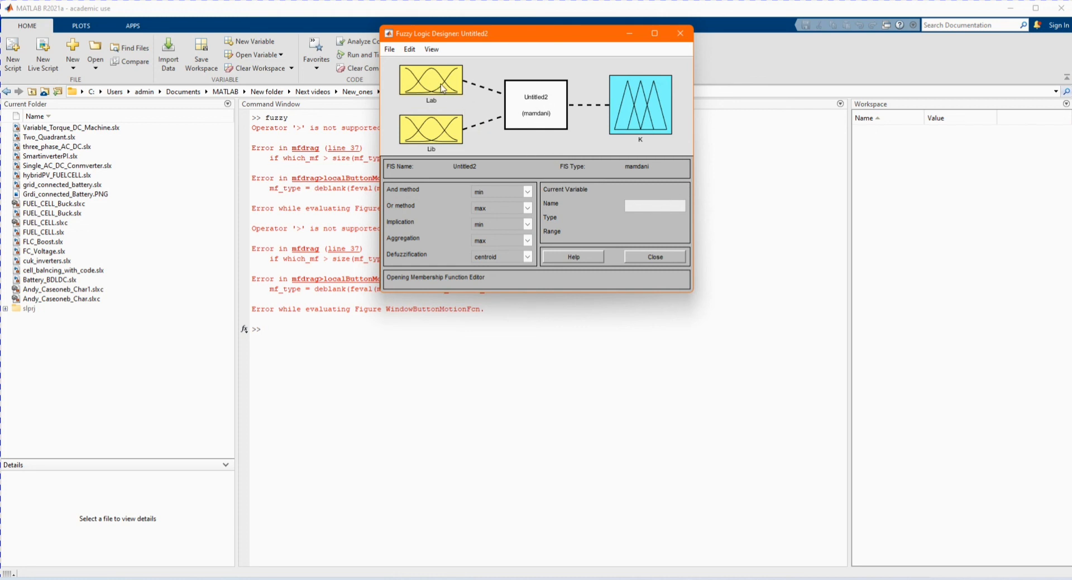
- Open the Rule Editor and add the rule: if Lab is mf1 and Lib is NH then K is N, using the AND connection
double_click(541, 106)
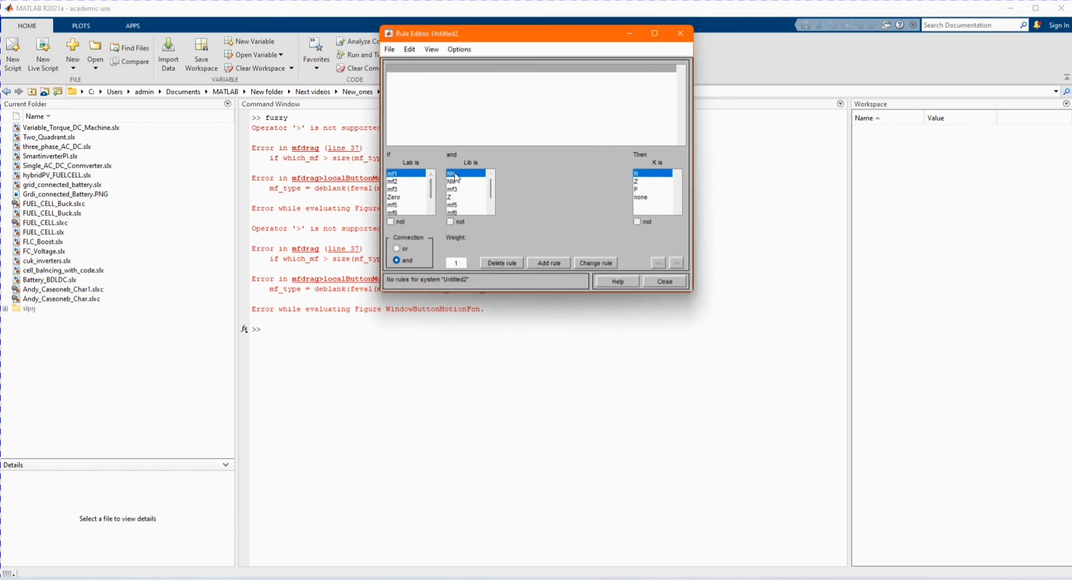
click(397, 247)
click(396, 258)
click(397, 248)
click(400, 262)
click(544, 263)
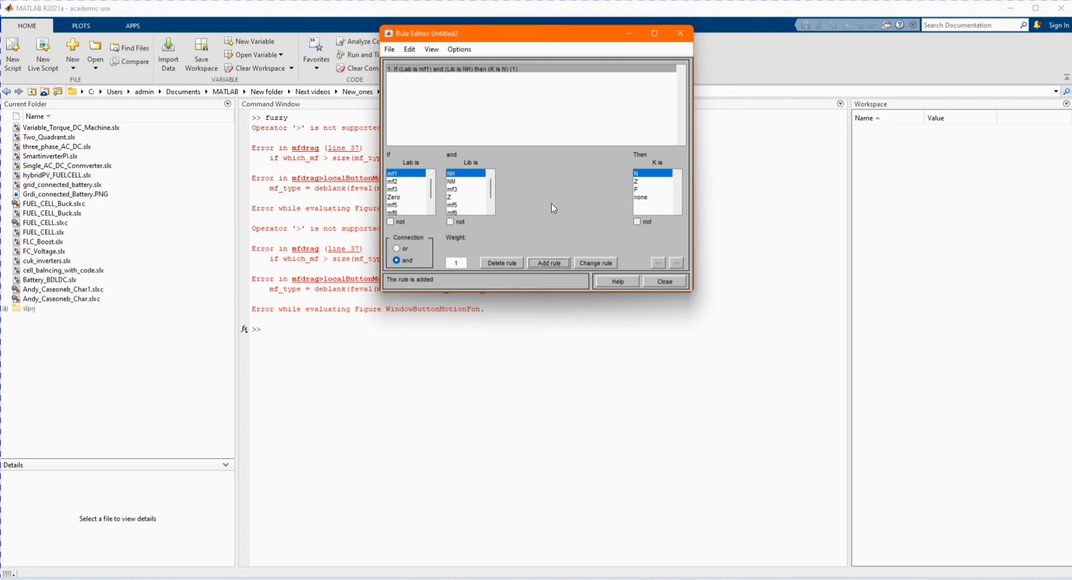
- Add a second rule: if Lab is mf1 and Lib is NM then K is N
click(468, 182)
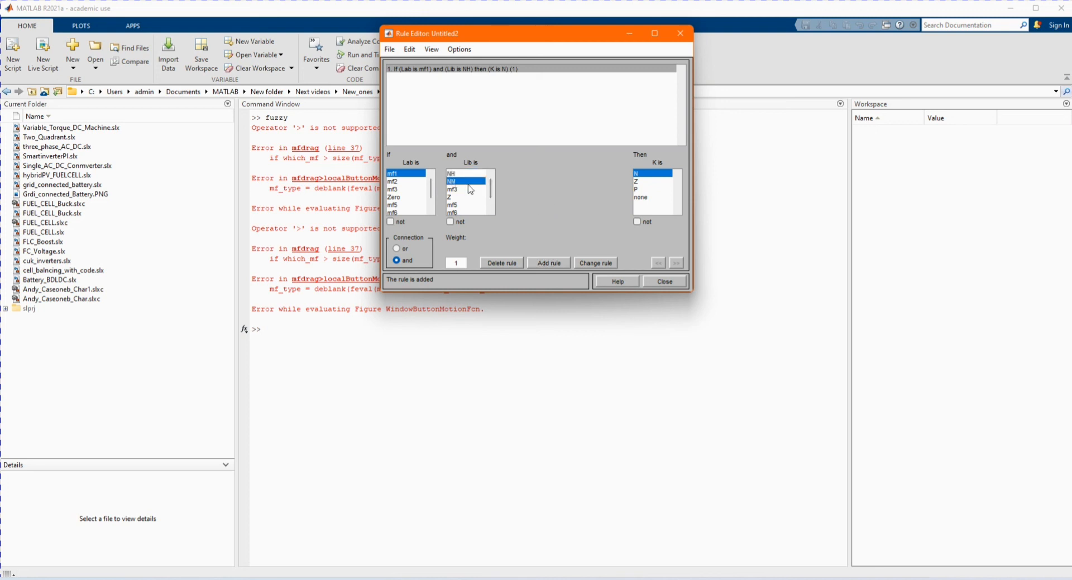
click(546, 263)
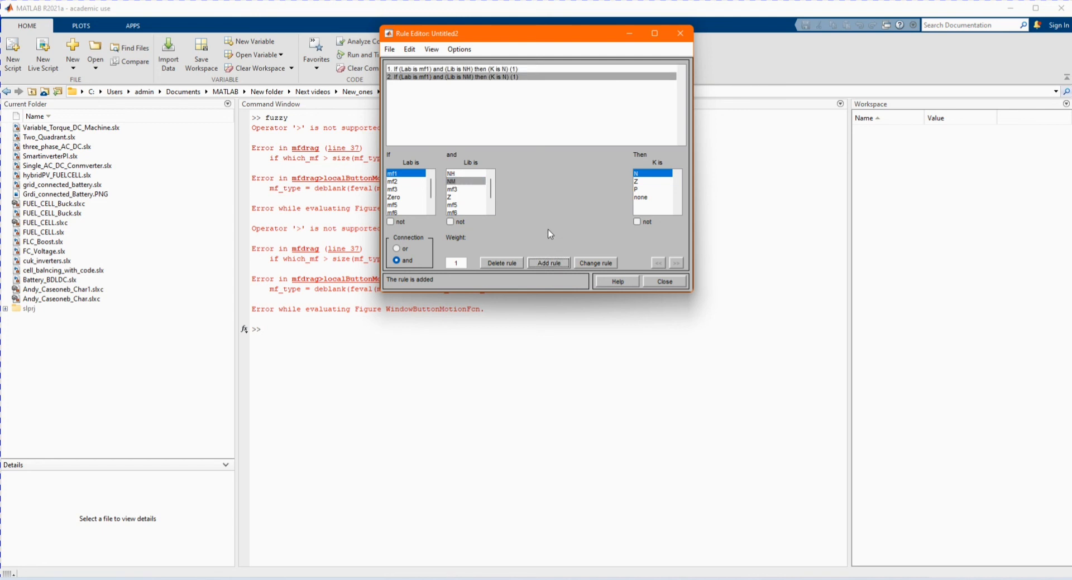
- Inspect the rules in the Rule Viewer and the control surface in the Surface Viewer, then close both viewers
click(455, 189)
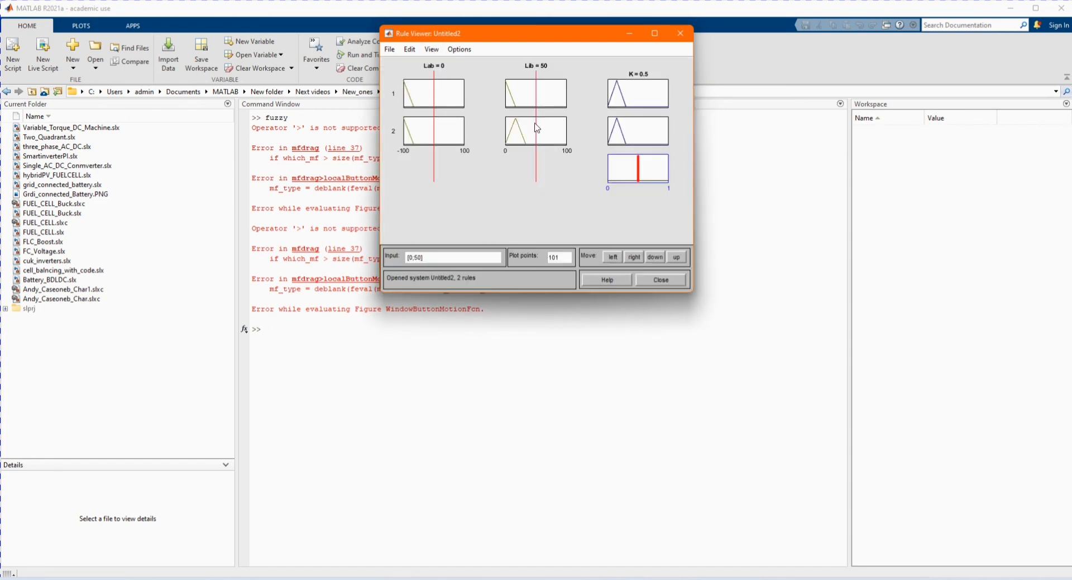
click(677, 33)
click(457, 70)
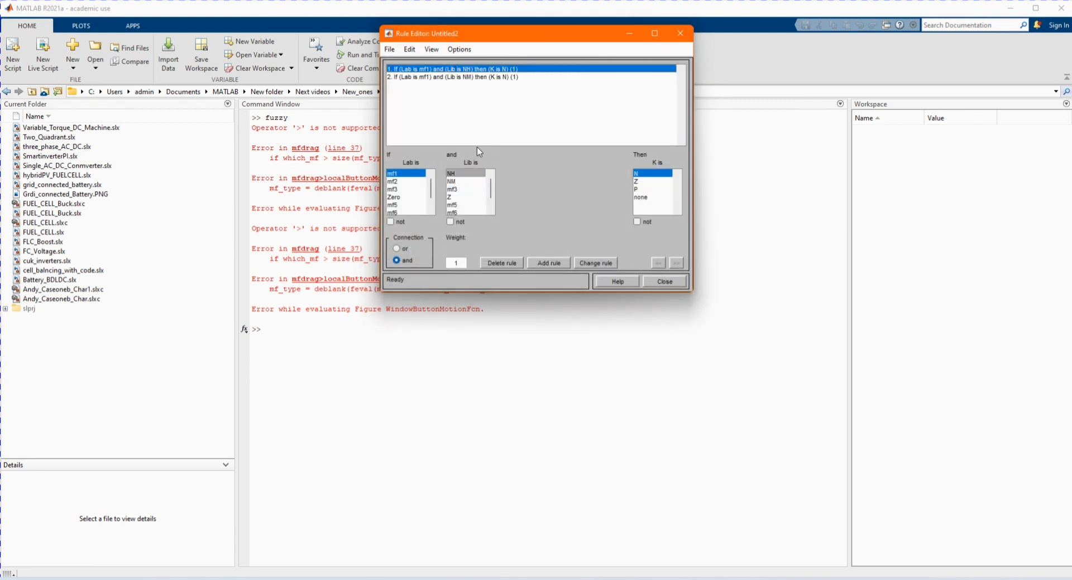
key(ctrl+6)
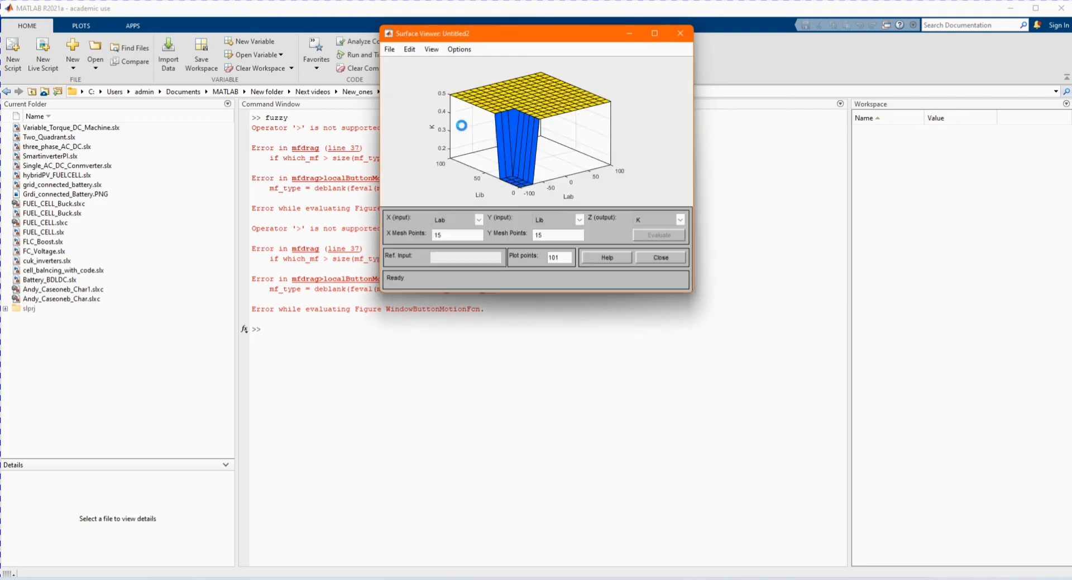
click(677, 35)
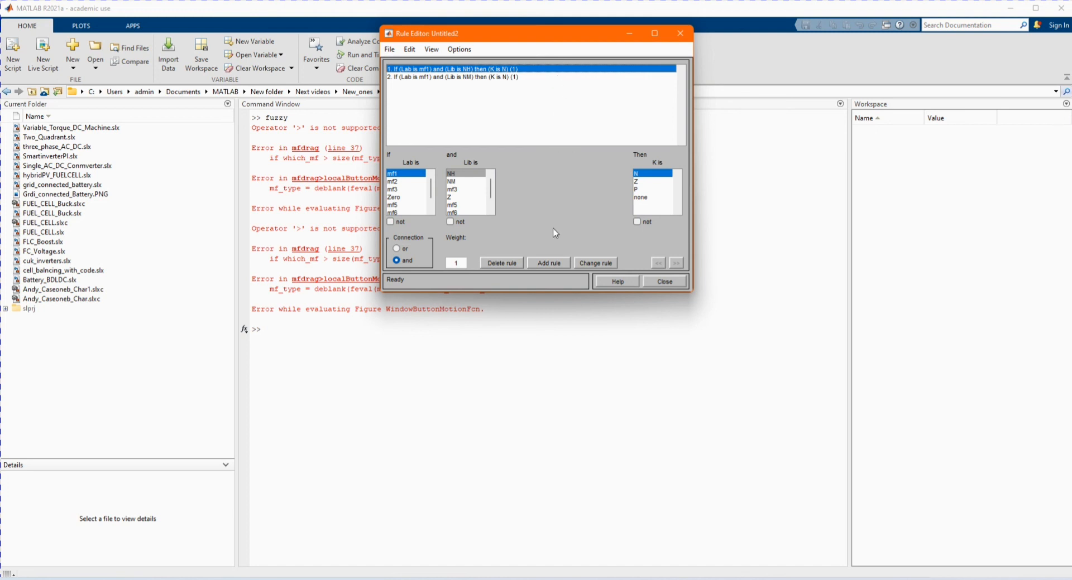
- Export the FIS to the workspace as PZ and close the Fuzzy Logic Designer without saving changes to file
click(394, 50)
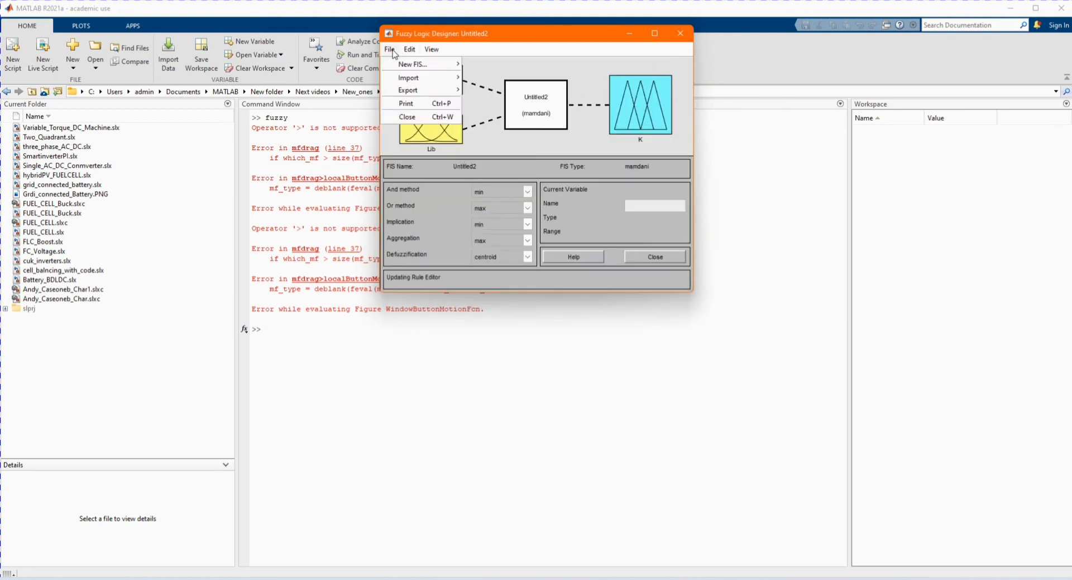
mouse_move(406, 92)
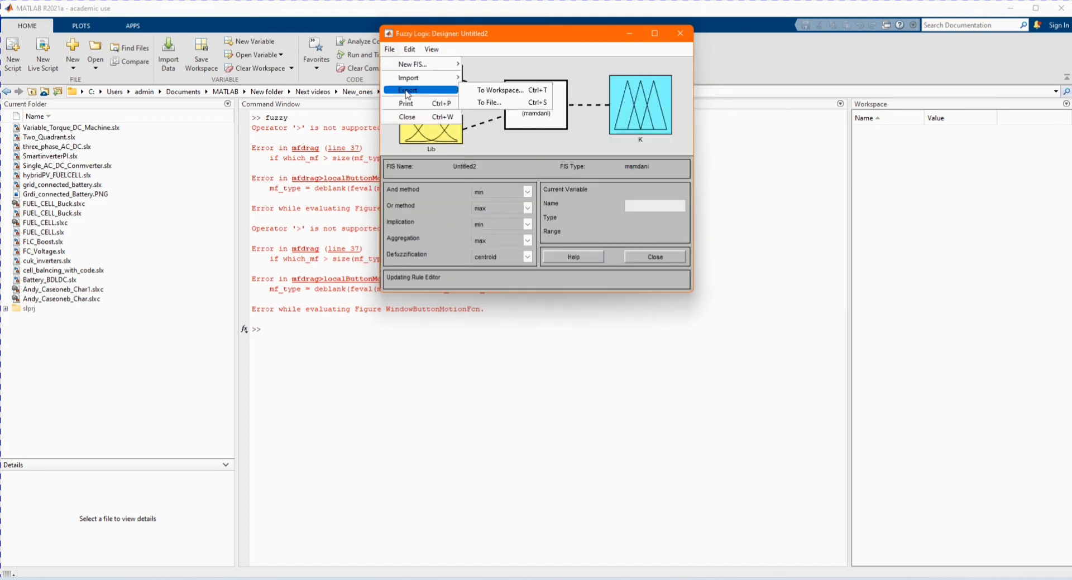
click(480, 92)
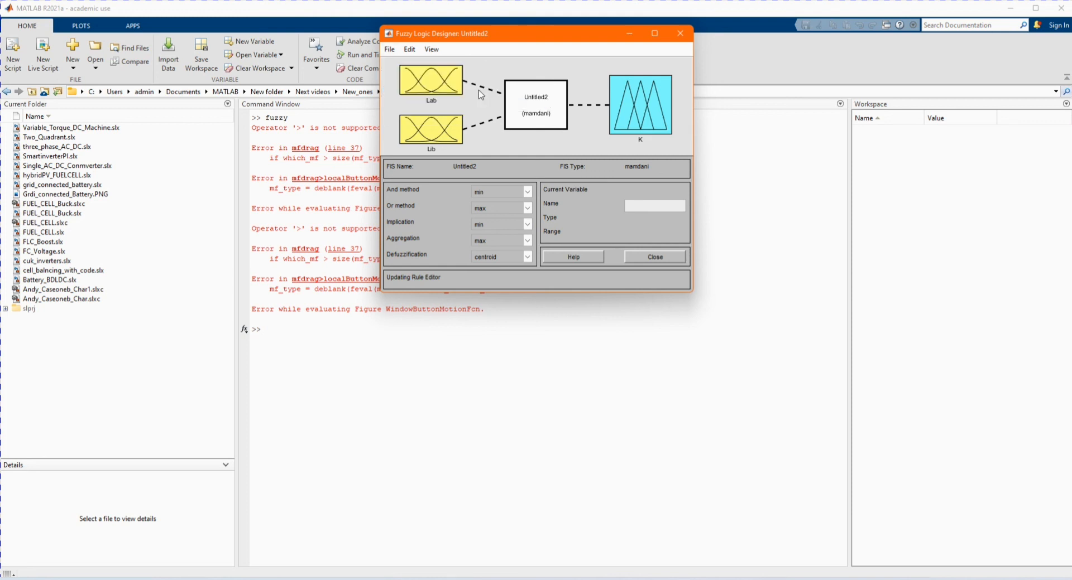
drag(580, 176, 517, 169)
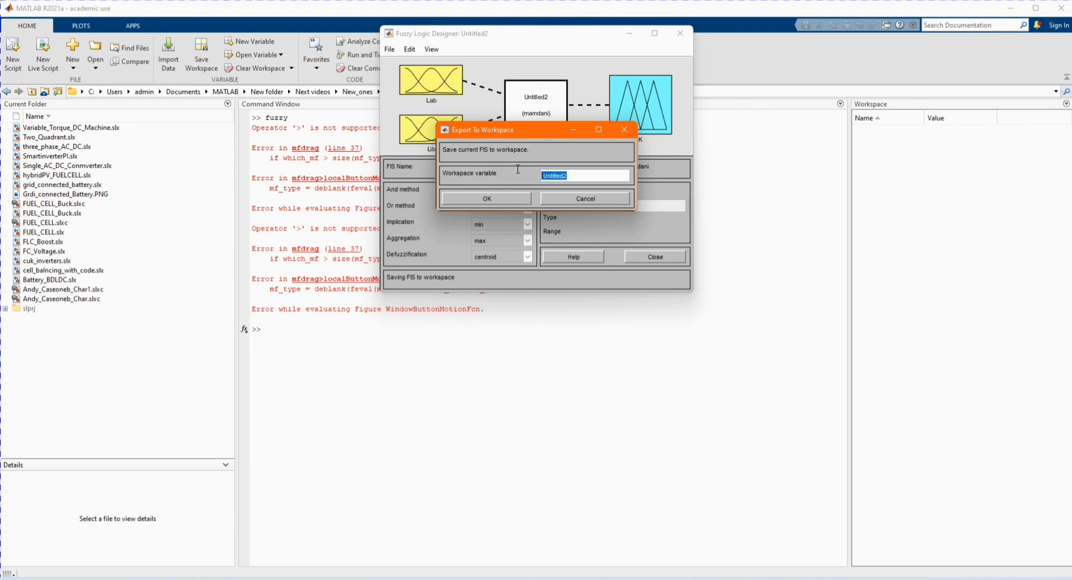
text(PZ)
click(481, 199)
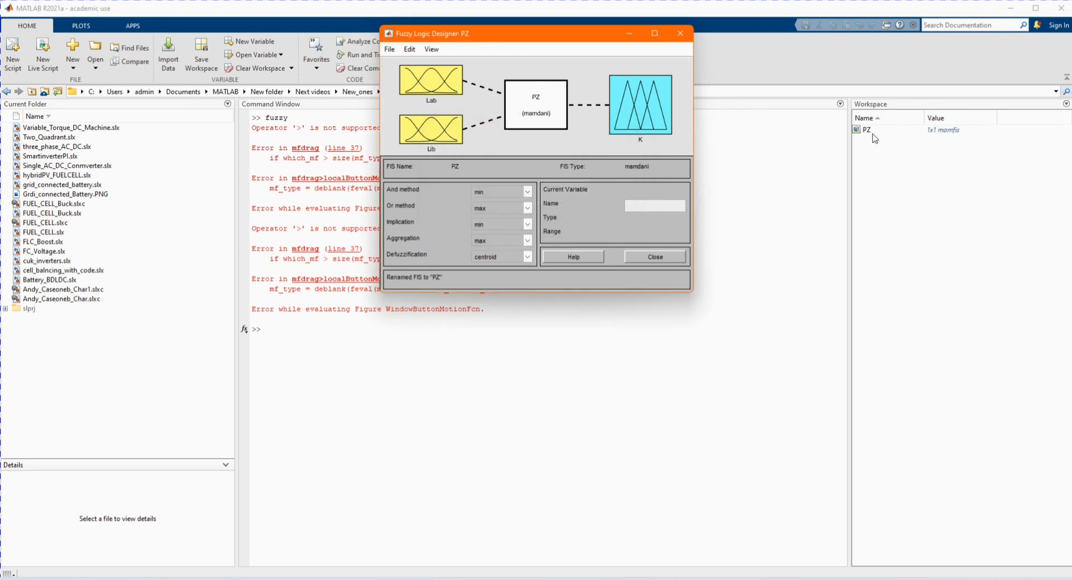
click(681, 34)
click(535, 154)
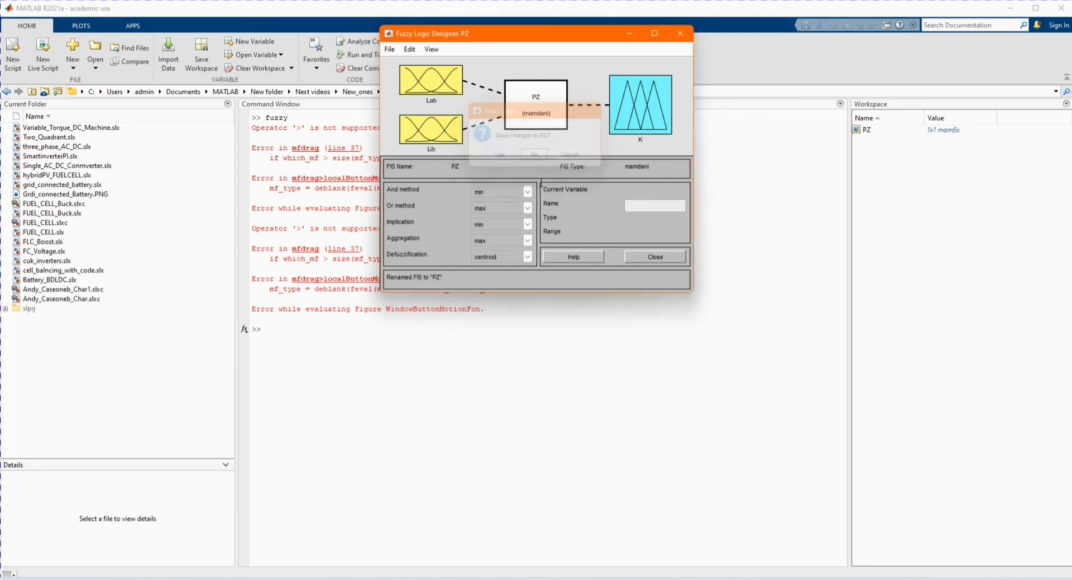
- Switch to the Simulink model and set the Fuzzy Logic Controller with Ruleviewer block's FIS structure to PZ
mouse_move(666, 579)
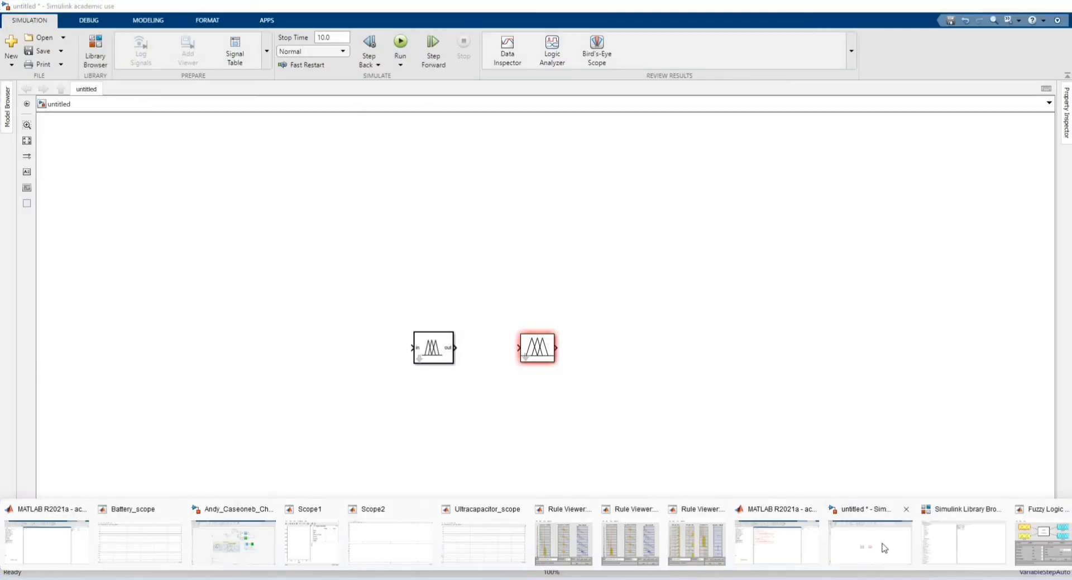
click(884, 549)
double_click(537, 347)
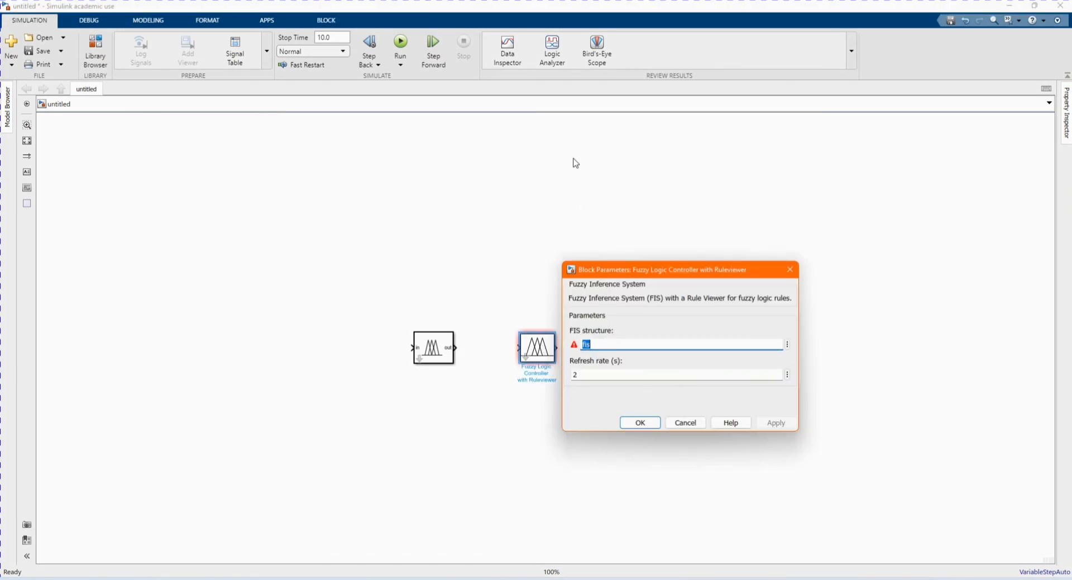
text(PZ)
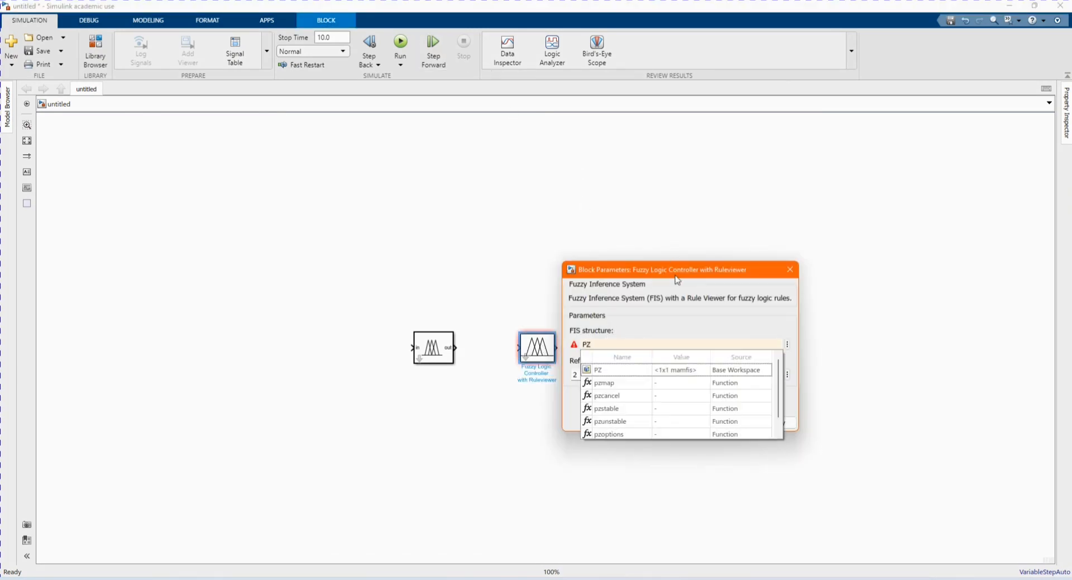
click(634, 370)
click(770, 422)
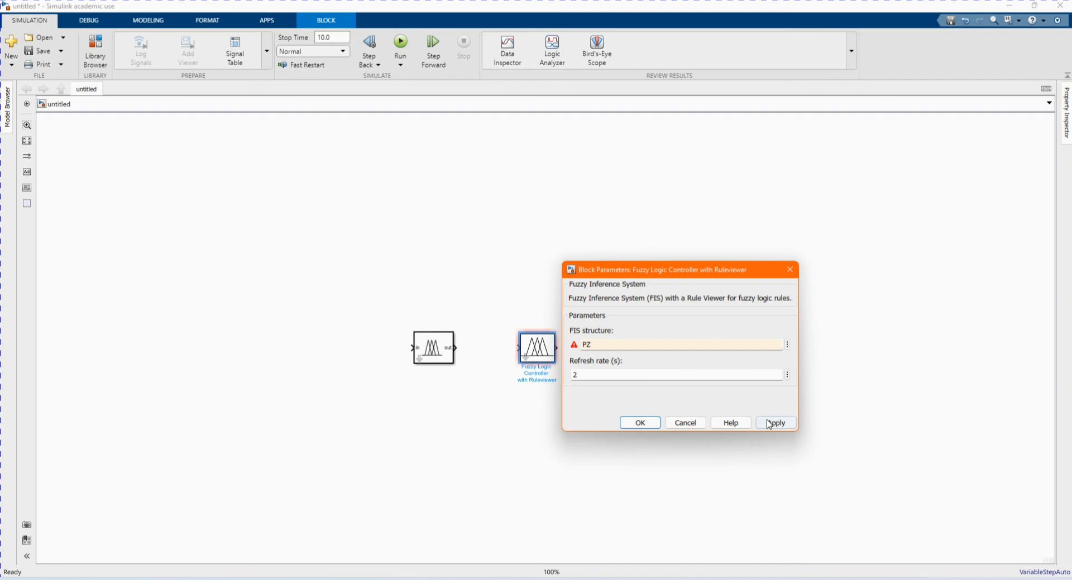
click(639, 423)
click(554, 409)
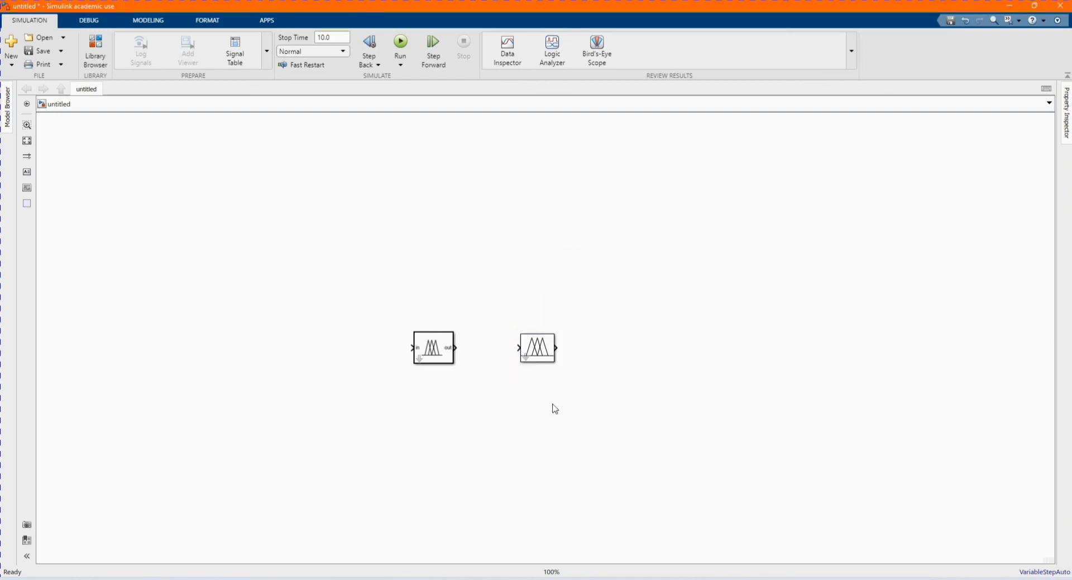